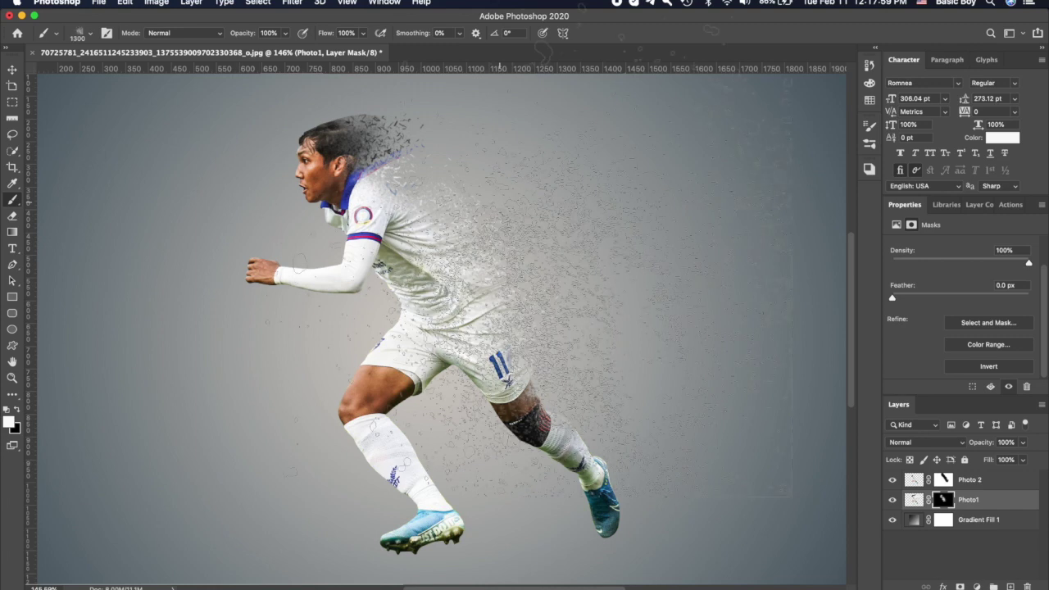
Step: Reduce the explosion brush to 500 px and undo the last dab on the Photo1 mask
key(bracketleft)
key(bracketleft)
key(bracketleft)
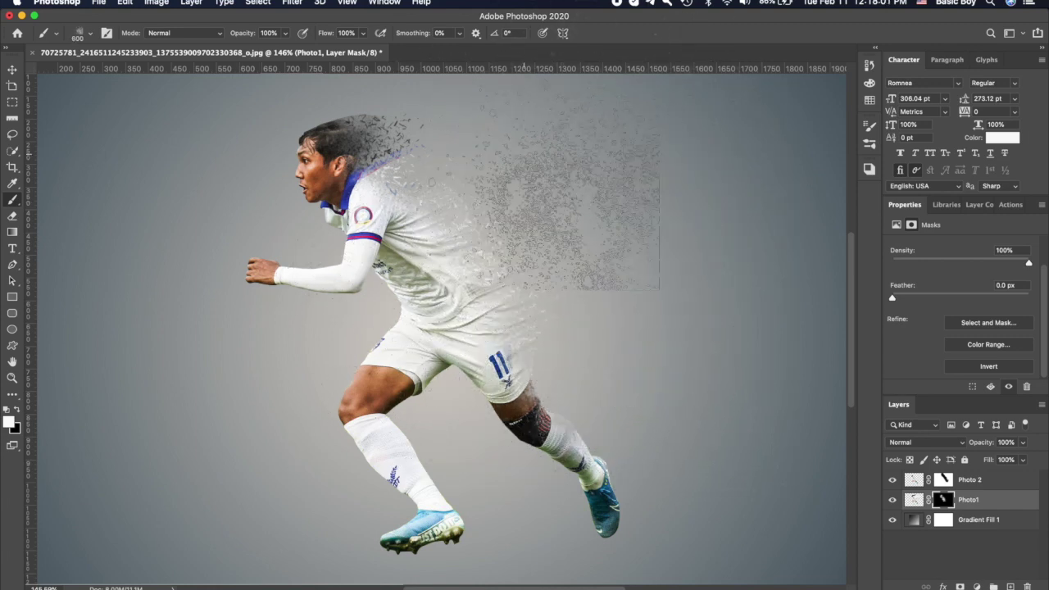
key(bracketright)
key(bracketleft)
key(ctrl+z)
click(91, 35)
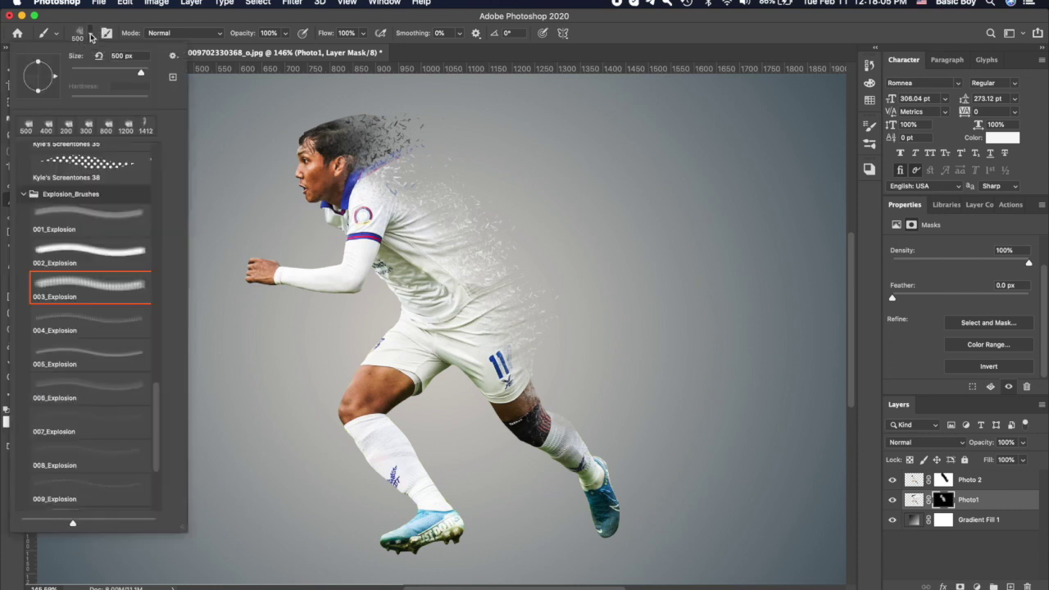
click(91, 35)
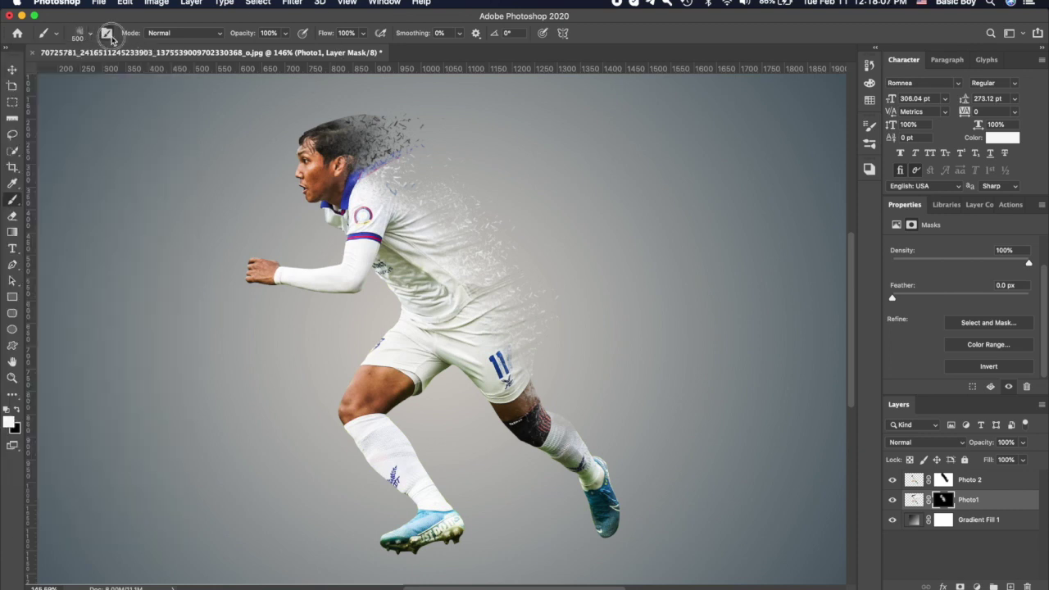
Step: Rotate the explosion brush tip to an angle of -74°
key(F5)
drag(844, 280, 829, 297)
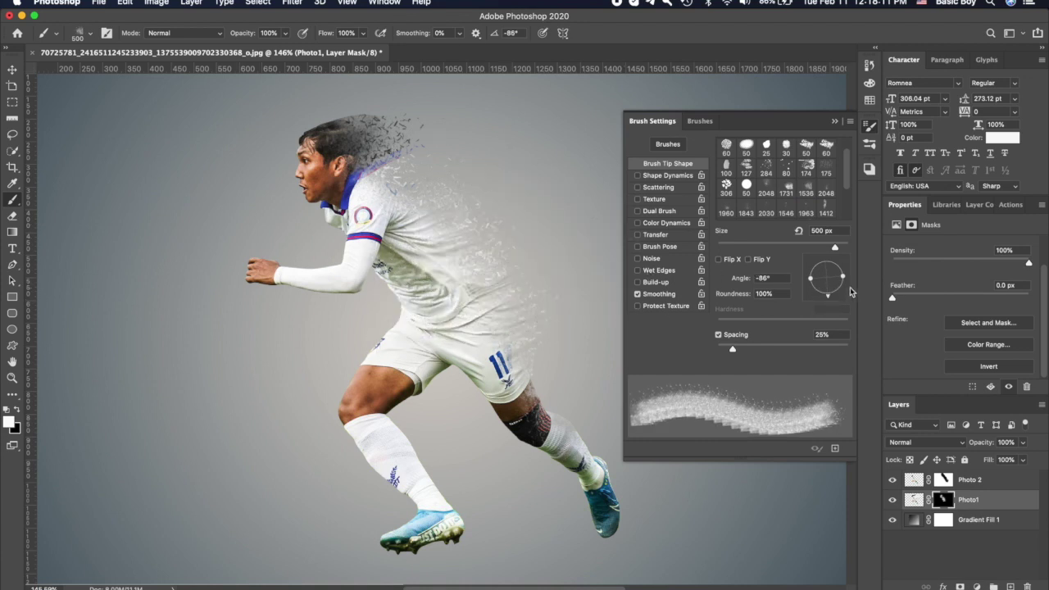
drag(829, 301, 831, 269)
click(835, 122)
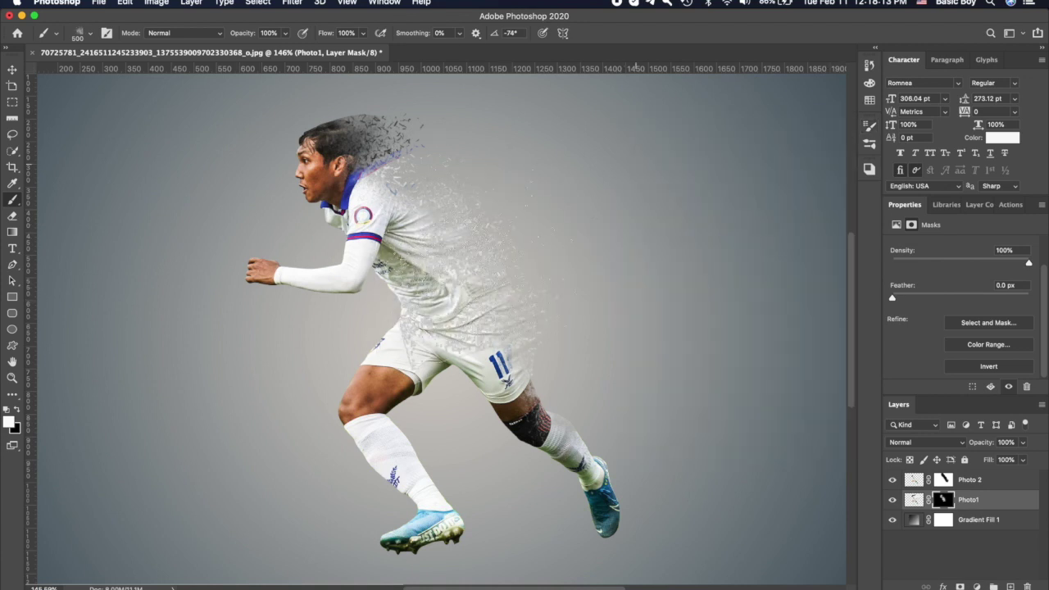
Step: Stamp white explosion particles on the Photo1 mask so jersey fragments scatter behind the player's back
click(533, 202)
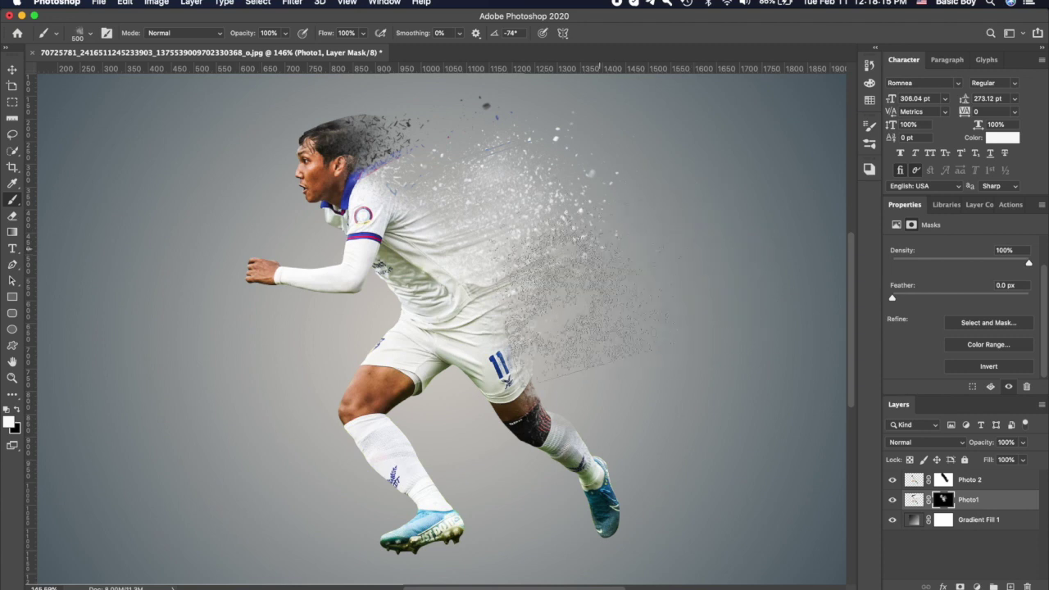
scroll(643, 223, down, 2)
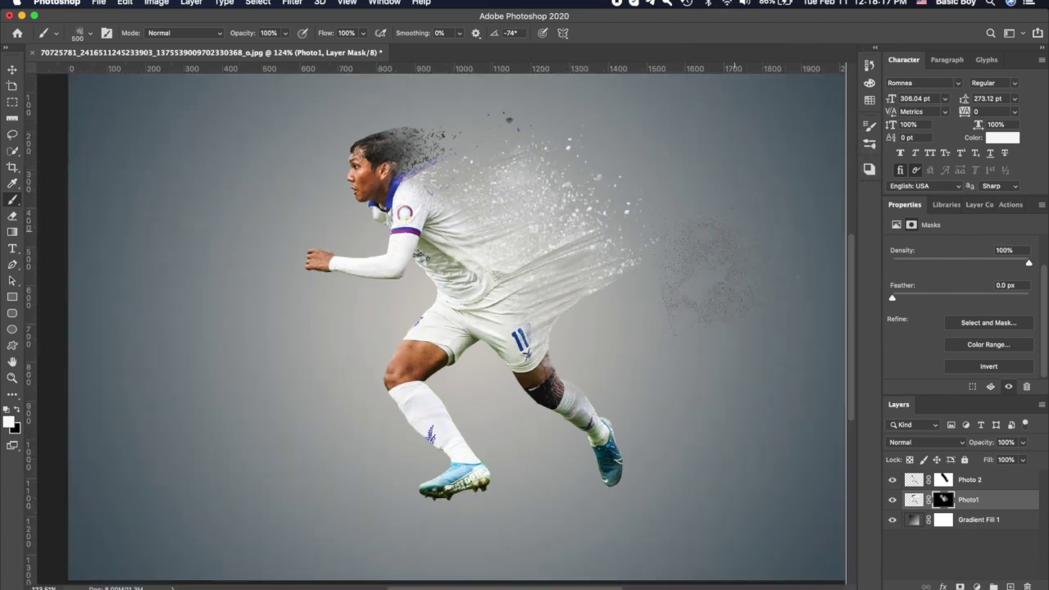
Step: Try further particle dabs around the jersey and head on the Photo1 mask and undo them
scroll(703, 254, down, 2)
key(super+z)
key(super+z)
key(super+z)
key(super+z)
key(super+z)
key(super+z)
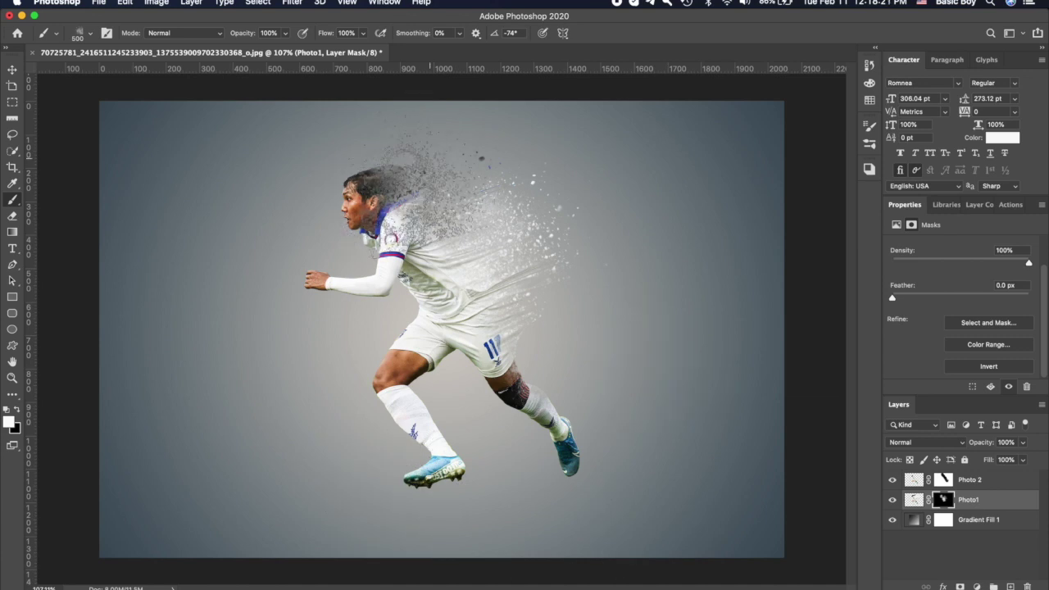
key(super+z)
key(super+z)
key(super+z)
key(super+z)
key(super+z)
key(super+z)
key(super+z)
scroll(607, 203, down, 1)
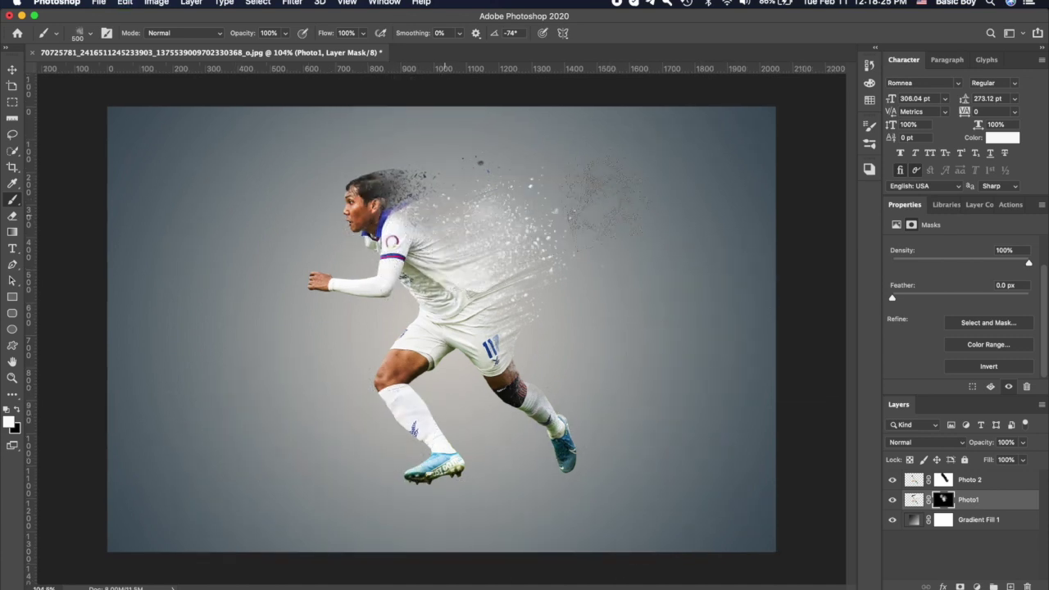
scroll(551, 258, down, 5)
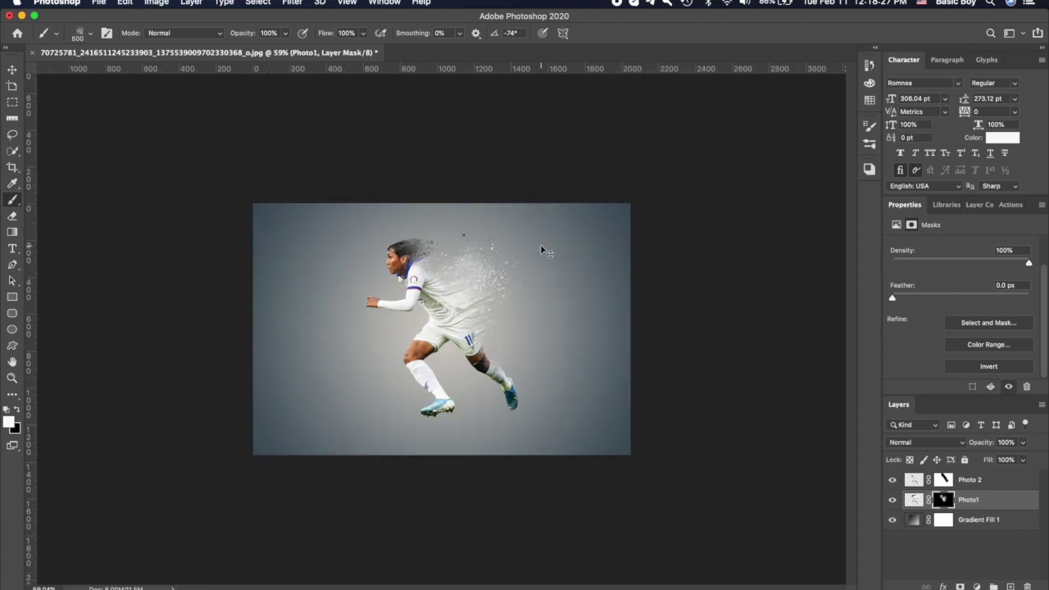
scroll(543, 251, up, 5)
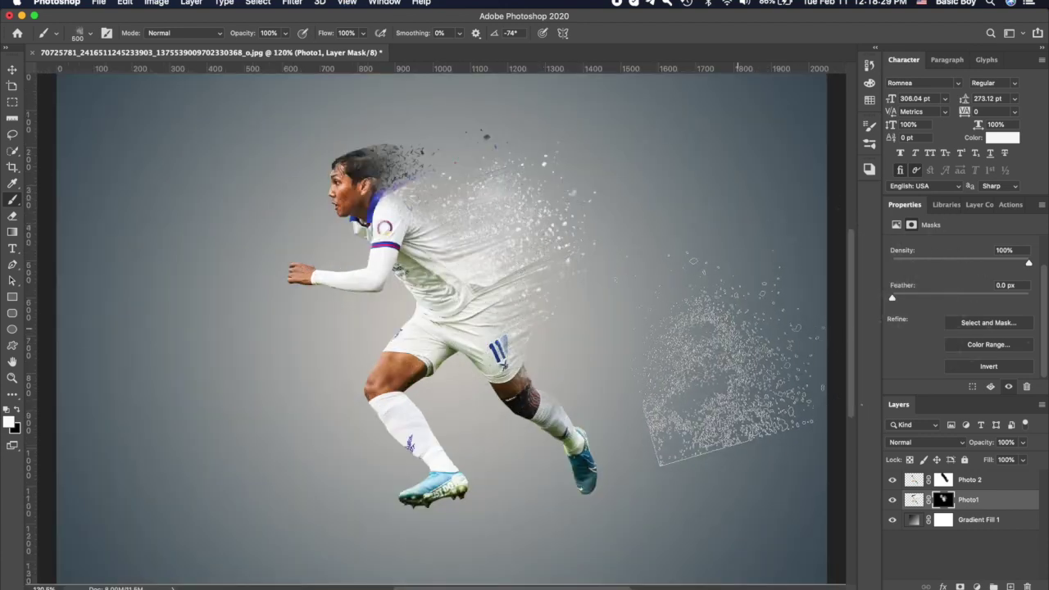
Step: Try a large particle dab behind the upper body with the brush at 1200 px, and undo it
key(bracketright)
key(bracketright)
key(bracketright)
key(bracketright)
key(bracketright)
drag(439, 79, 430, 68)
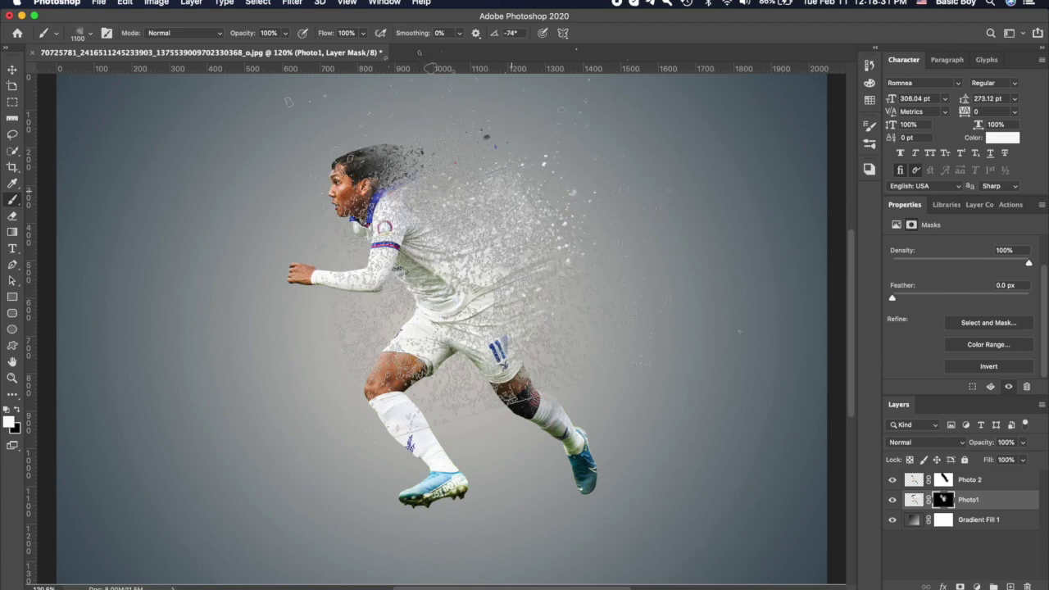
key(bracketright)
click(525, 197)
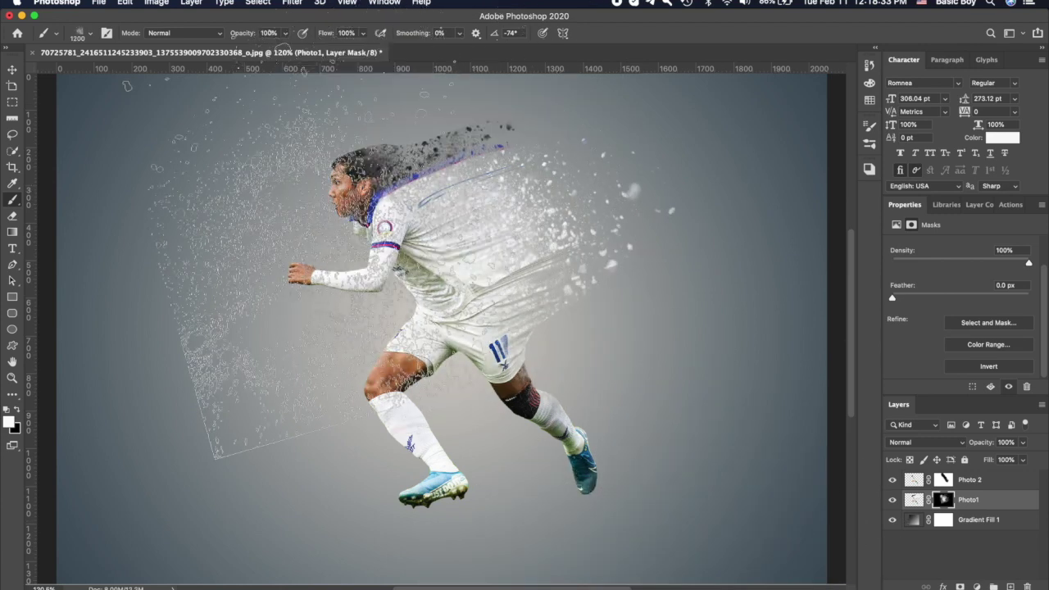
scroll(779, 205, down, 3)
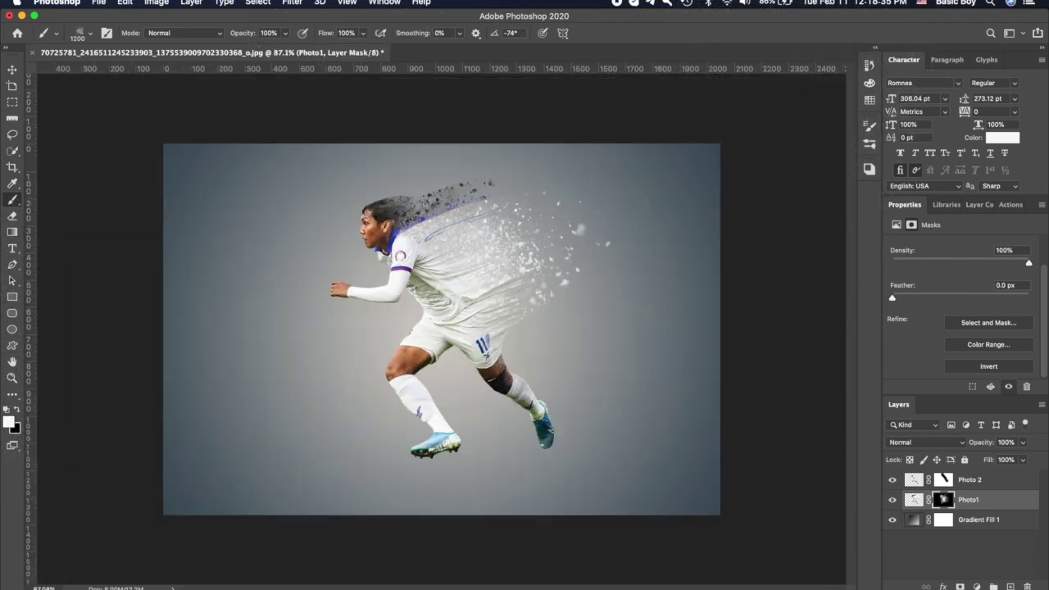
key(super+z)
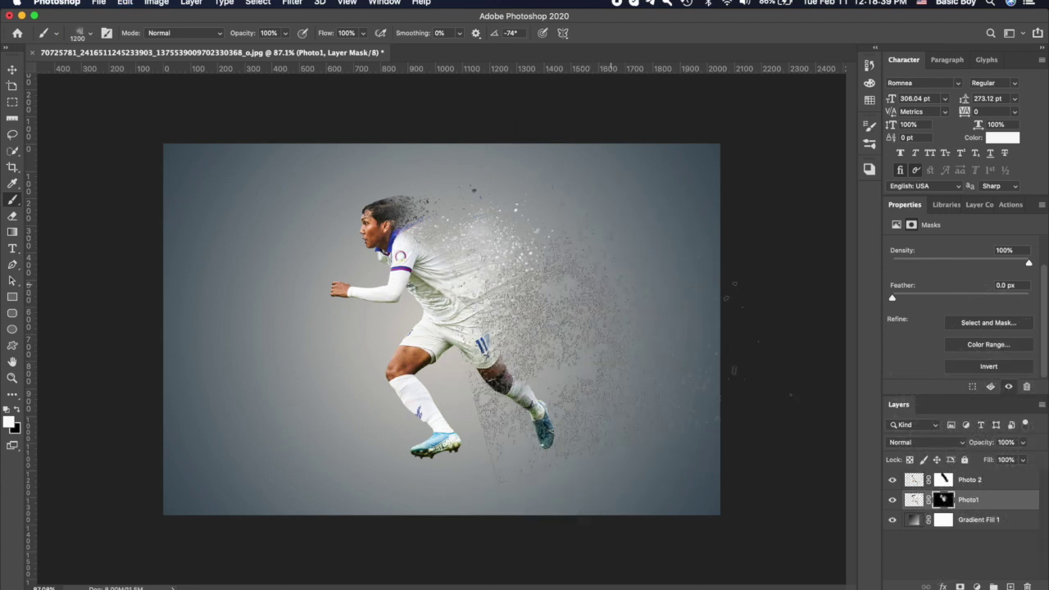
Step: Set the explosion brush to 700 px and rotate its tip to 25°
key(bracketleft)
key(bracketleft)
key(bracketleft)
key(bracketleft)
key(bracketleft)
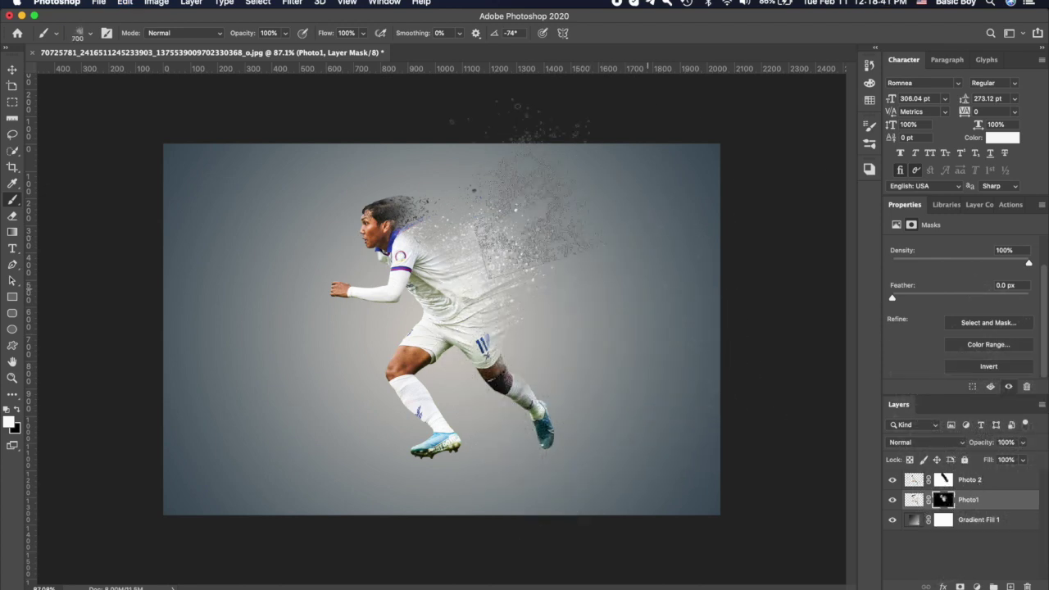
click(83, 38)
click(107, 34)
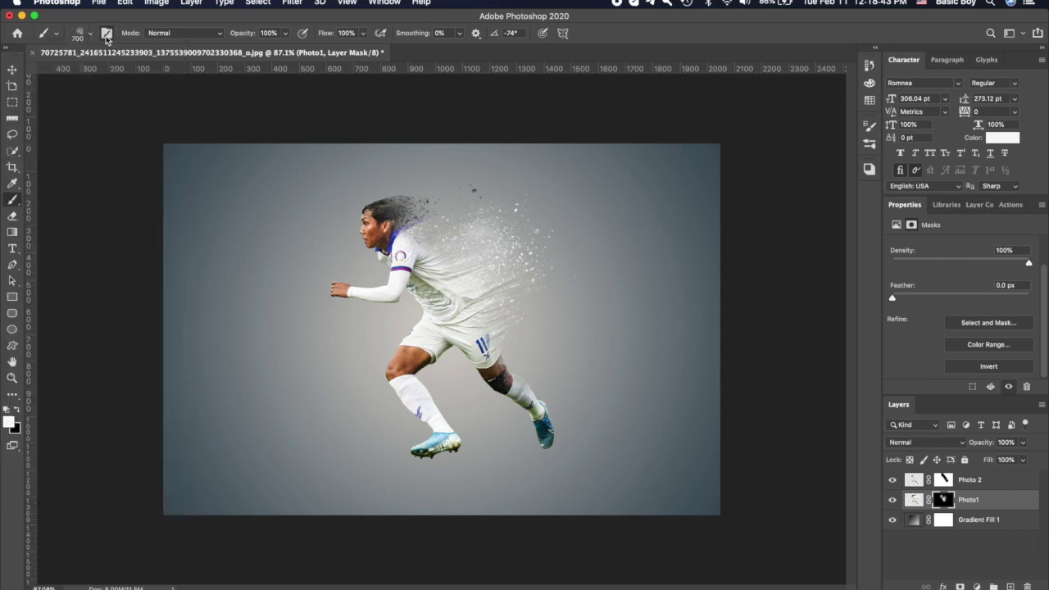
click(107, 34)
drag(826, 295, 846, 268)
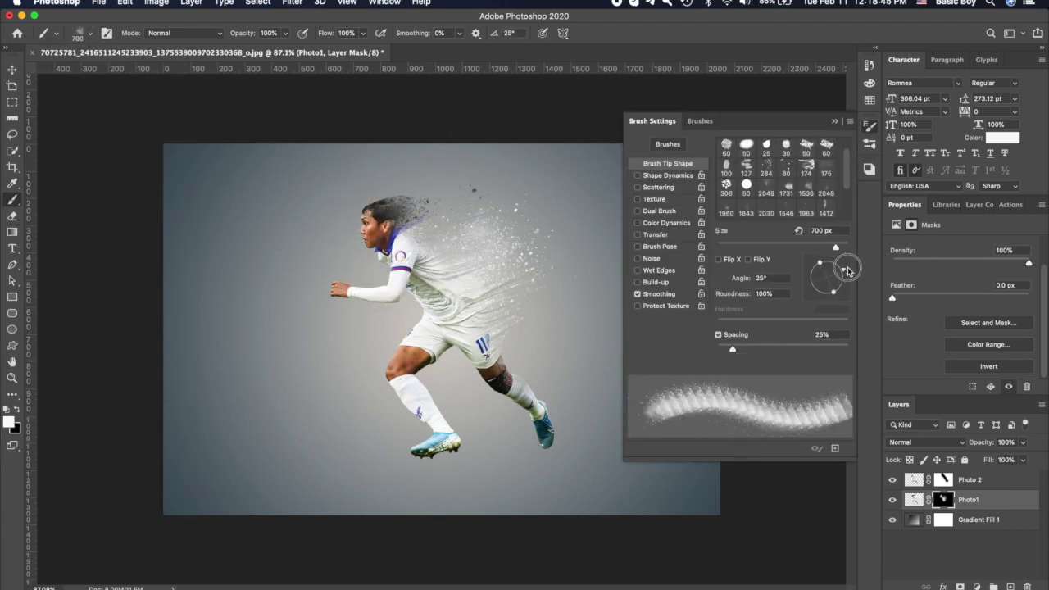
click(835, 122)
Step: Stamp a sparser trail of particles farther behind the player on the Photo1 mask, undoing the first dab
key(super+plus)
click(618, 297)
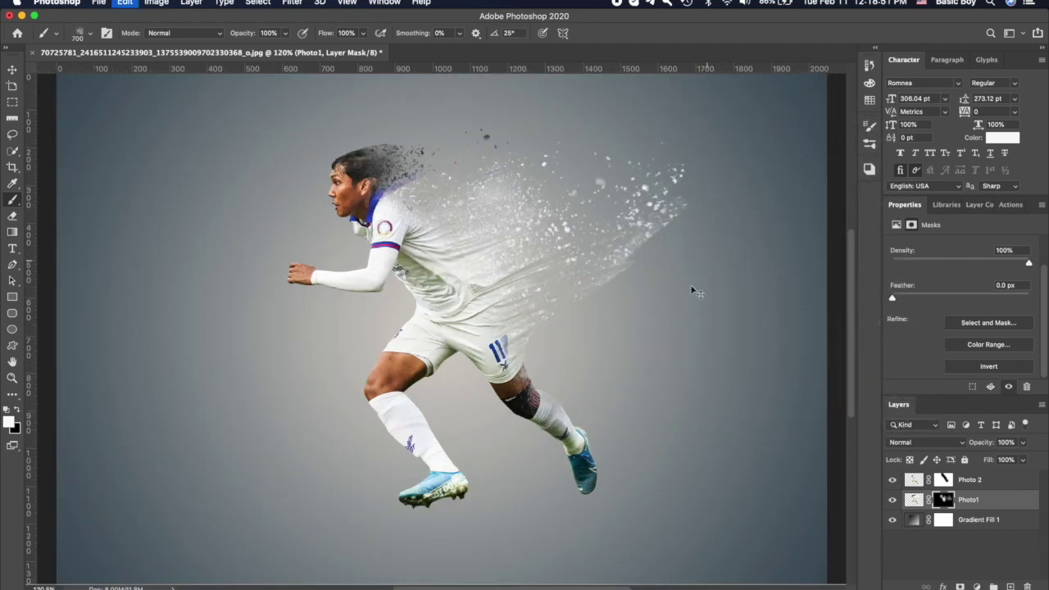
key(super+z)
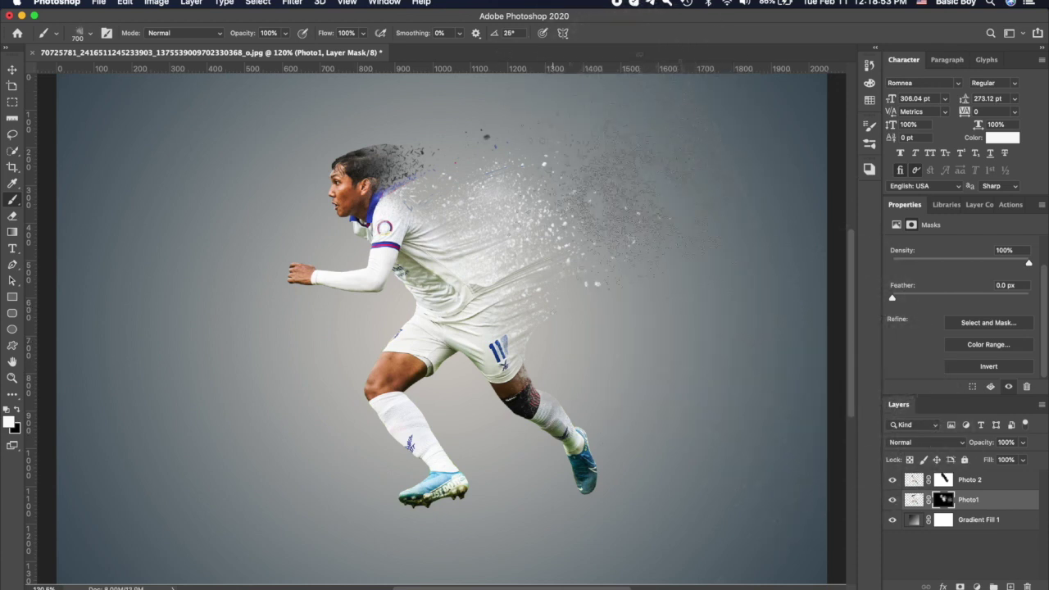
scroll(606, 90, down, 2)
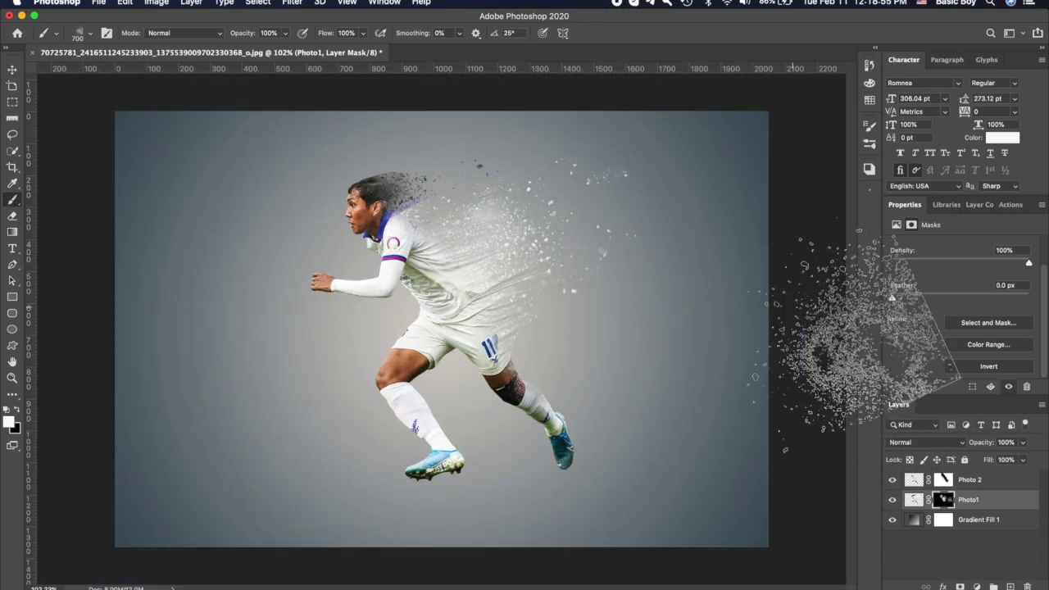
scroll(623, 324, down, 5)
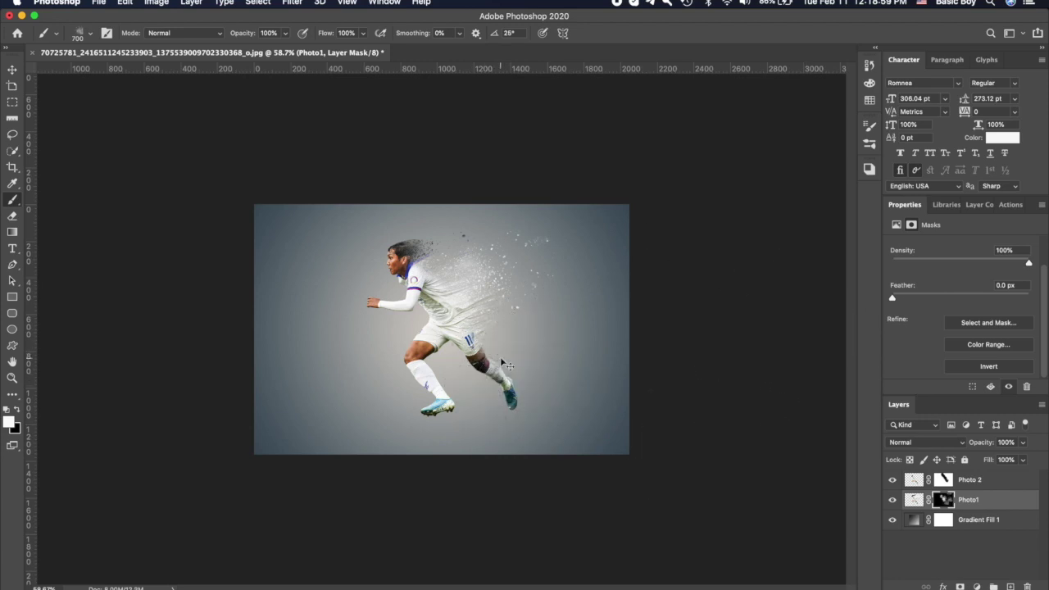
scroll(506, 364, up, 4)
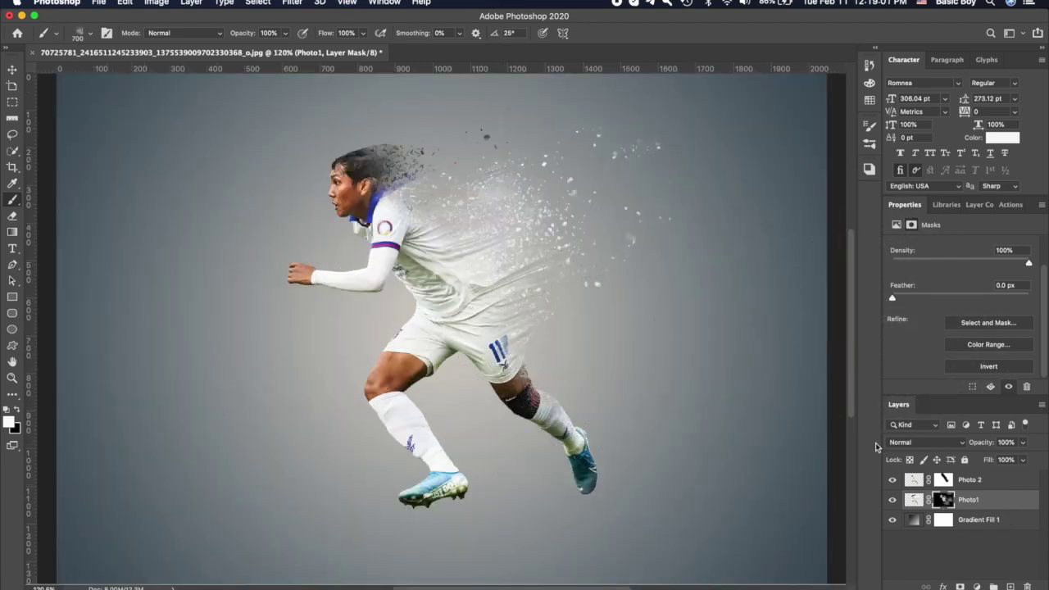
Step: Rotate the explosion brush tip to an angle of 154°
click(105, 33)
drag(839, 274, 738, 238)
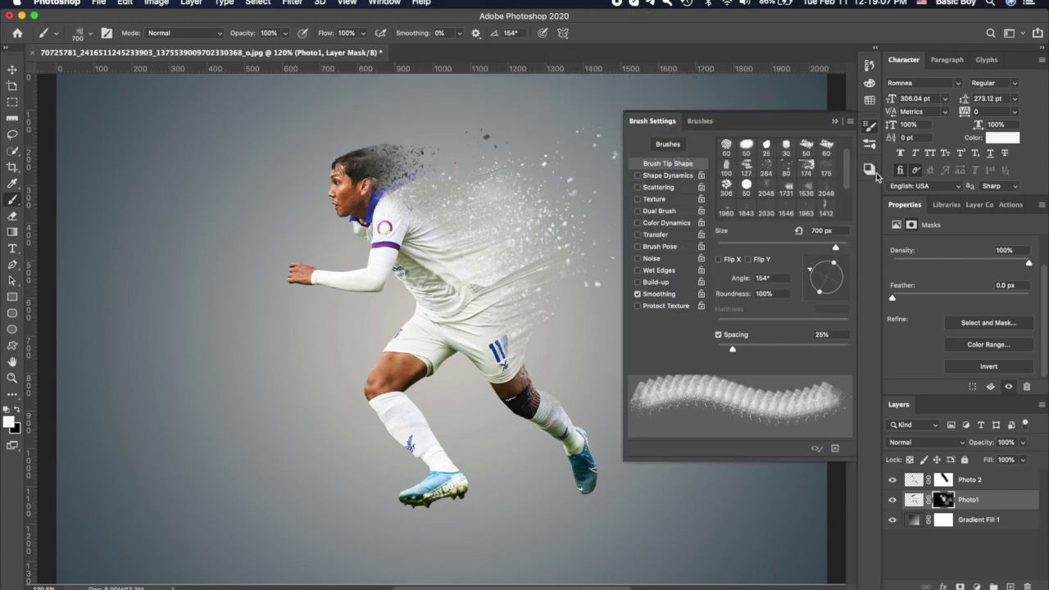
click(836, 125)
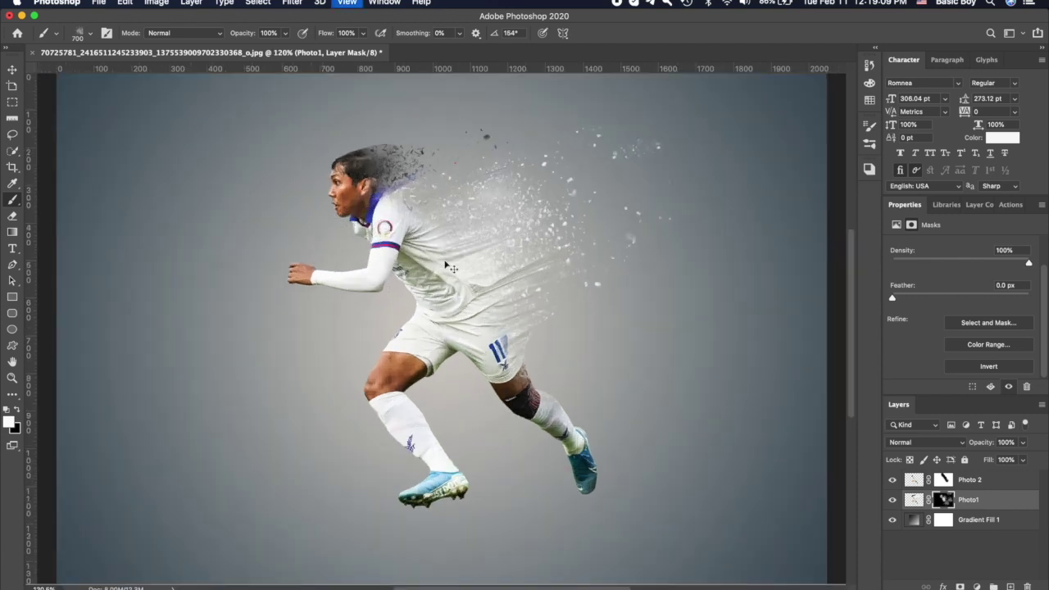
Step: Stamp dark particles flying off the back of the hair on the Photo1 mask, undoing the first attempt
click(439, 193)
click(455, 152)
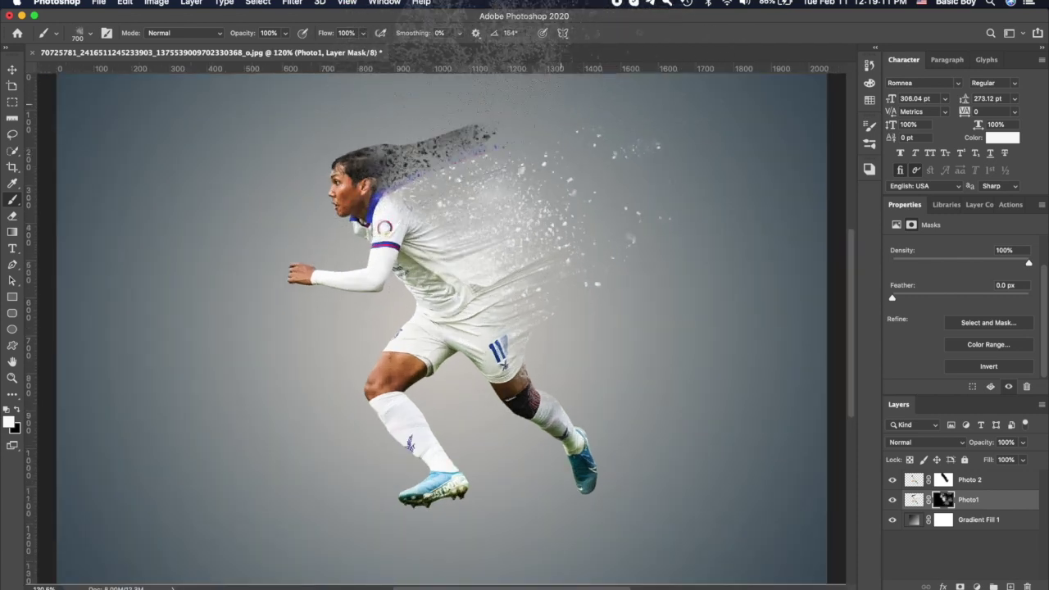
key(super+z)
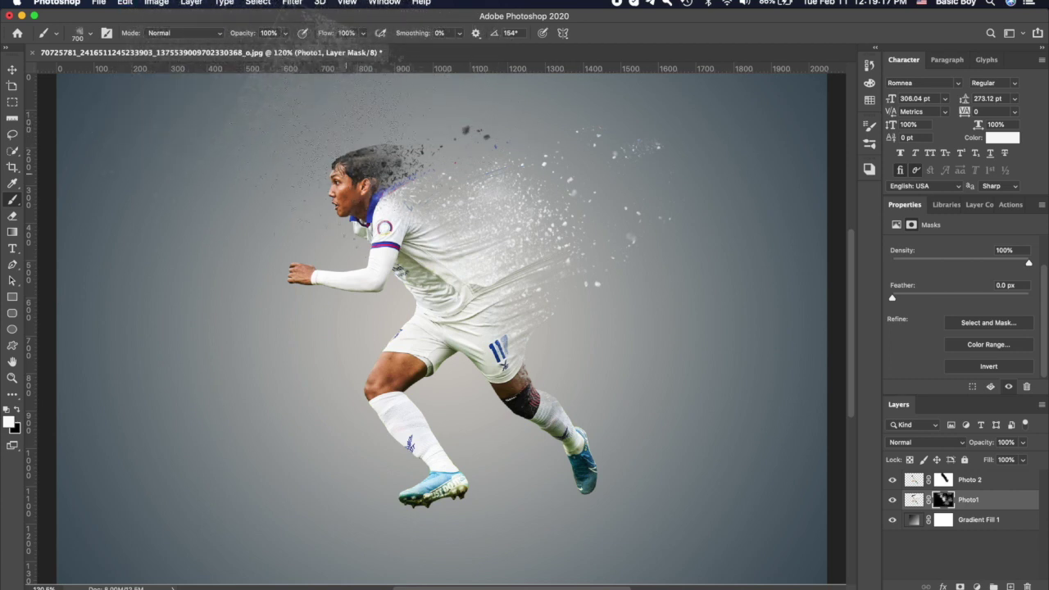
scroll(179, 187, down, 3)
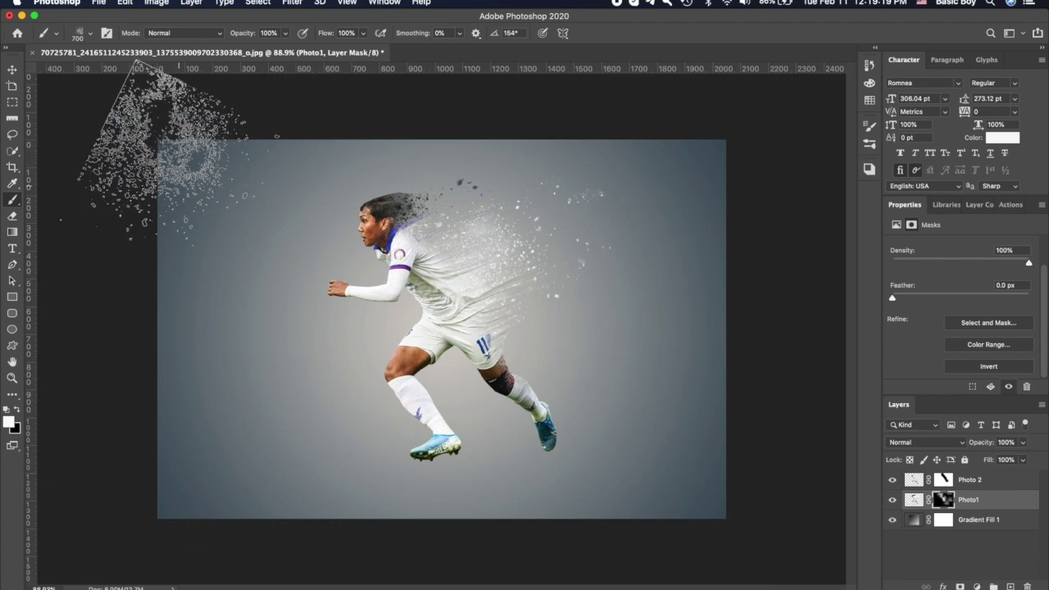
scroll(162, 152, down, 2)
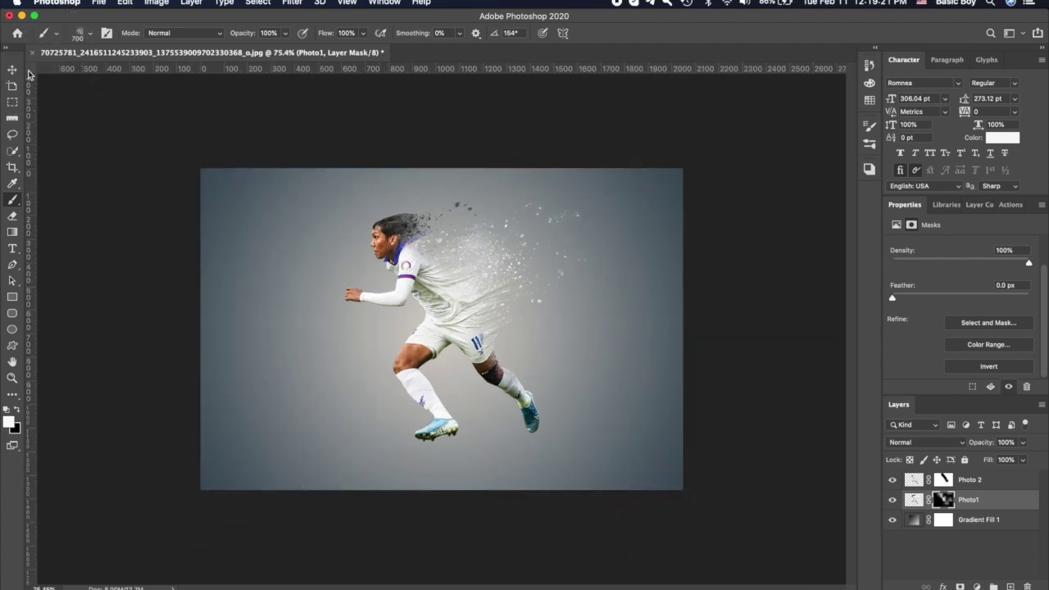
Step: Duplicate the Photo 2 layer and place the copy directly above Gradient Fill 1
key(v)
key(super+0)
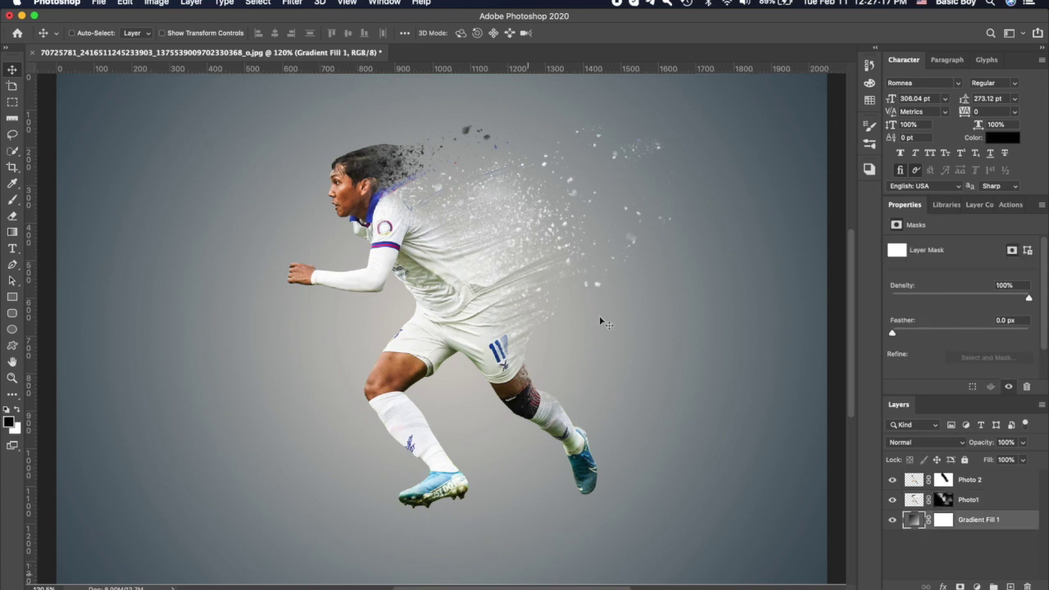
click(978, 481)
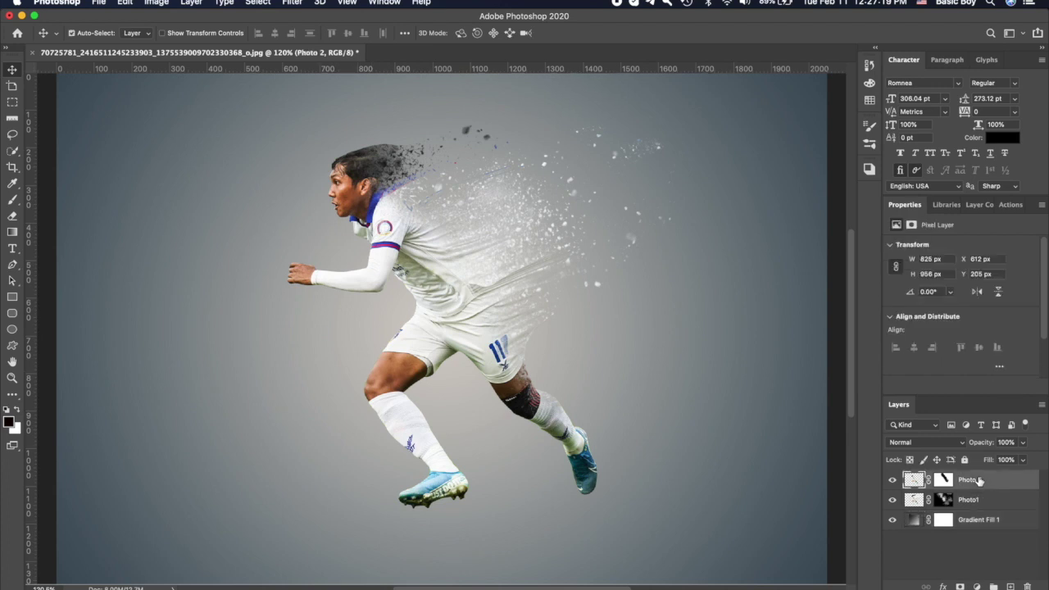
key(super+j)
drag(975, 481, 976, 531)
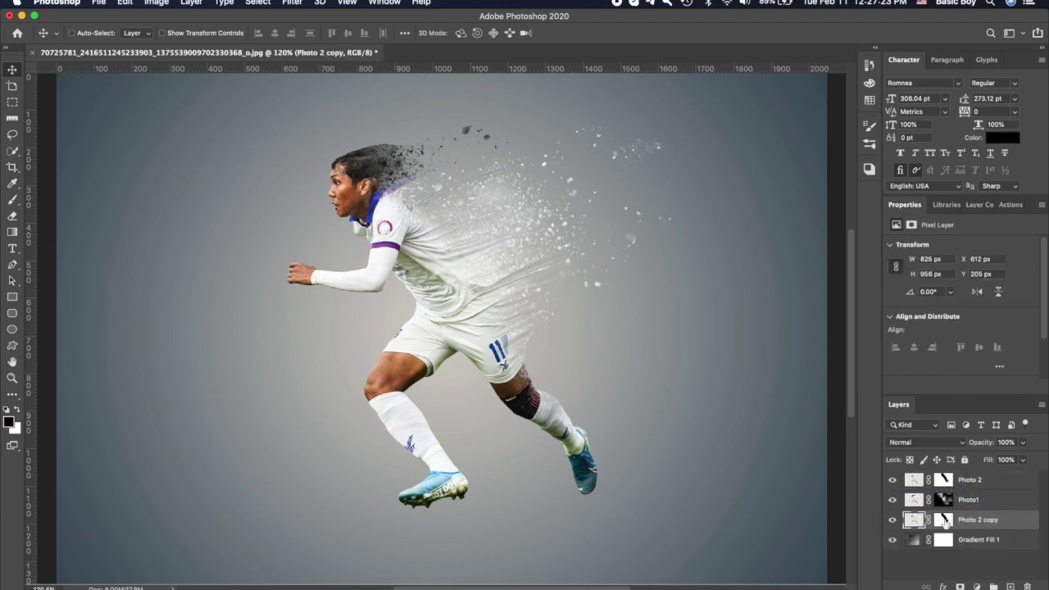
Step: Delete the layer mask from the Photo 2 copy layer
click(945, 520)
right_click(945, 521)
click(861, 518)
Step: Distort the Photo 2 copy layer so the player flips downward into a flattened reflection below the feet
key(super+t)
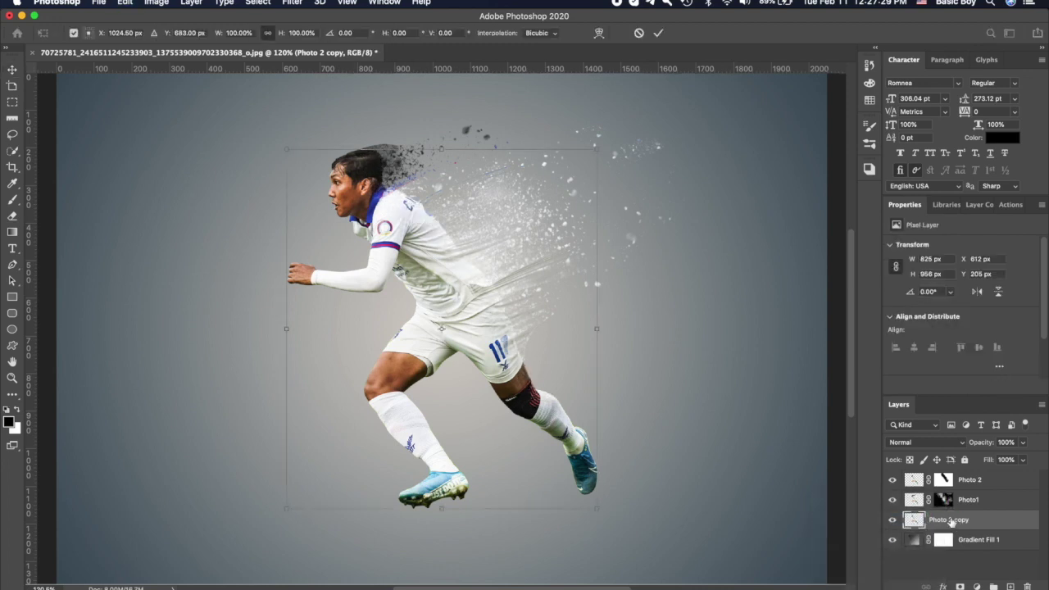
right_click(492, 215)
right_click(494, 218)
click(446, 264)
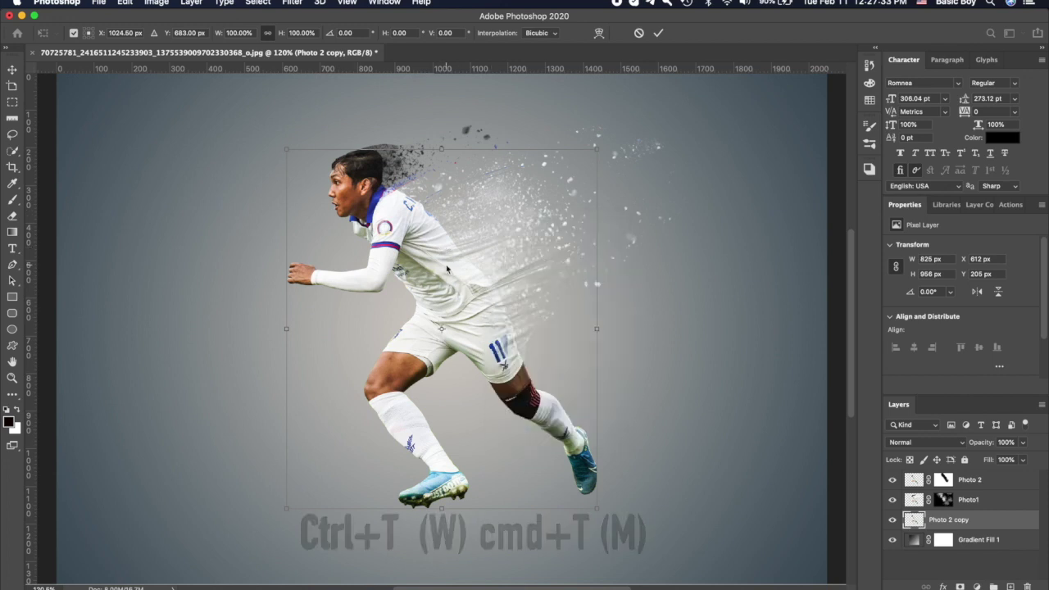
right_click(446, 264)
click(479, 322)
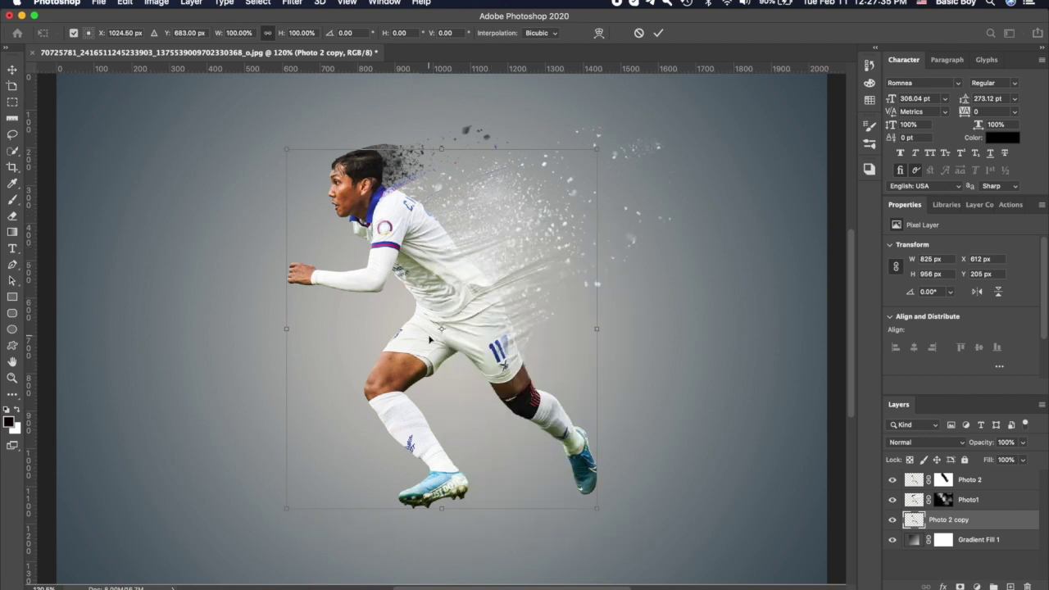
key(super+minus)
scroll(430, 339, down, 1)
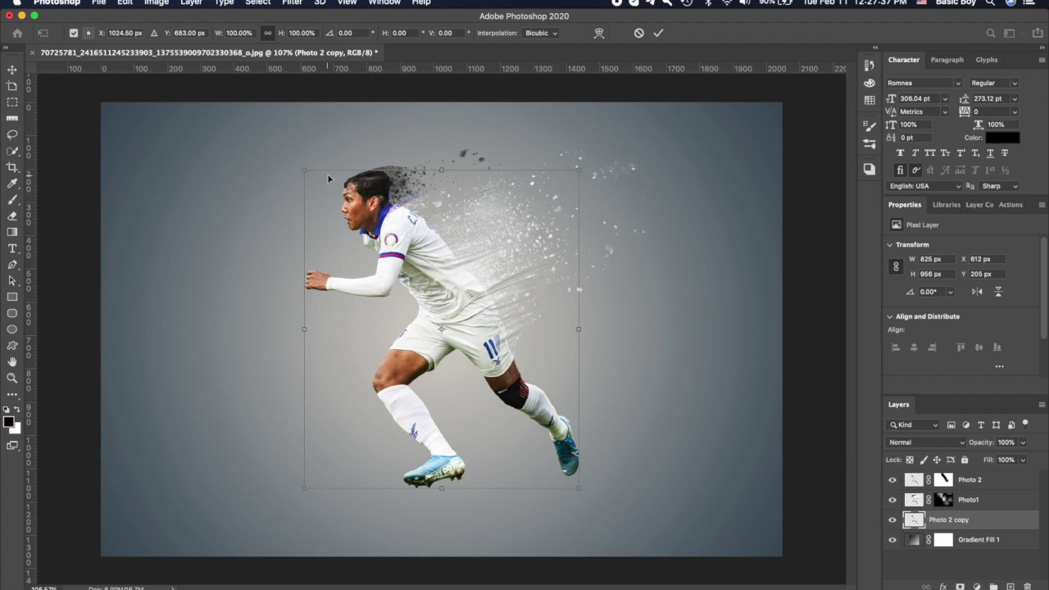
drag(304, 211, 261, 506)
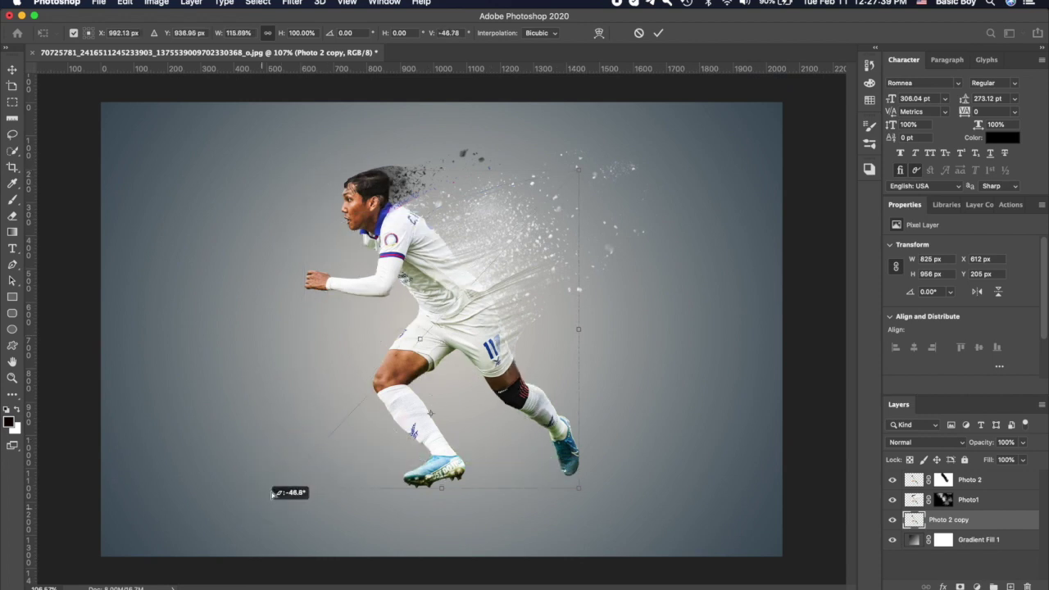
drag(565, 284, 520, 589)
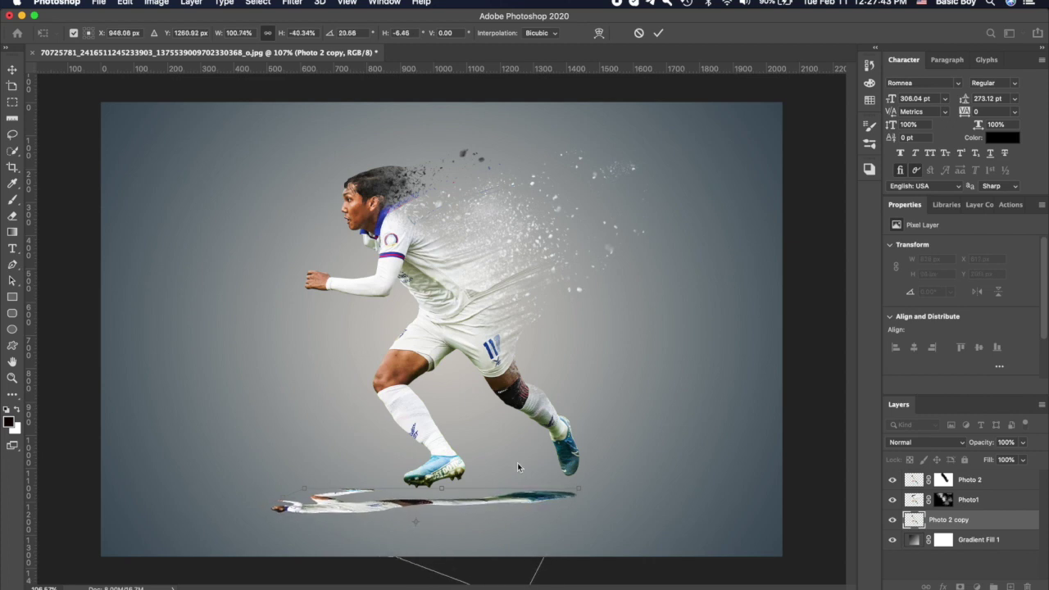
Step: Stretch the far corners of the flipped copy downward past the canvas edge to form a slanted cast shadow
scroll(501, 464, down, 5)
drag(377, 402, 315, 465)
drag(466, 439, 473, 474)
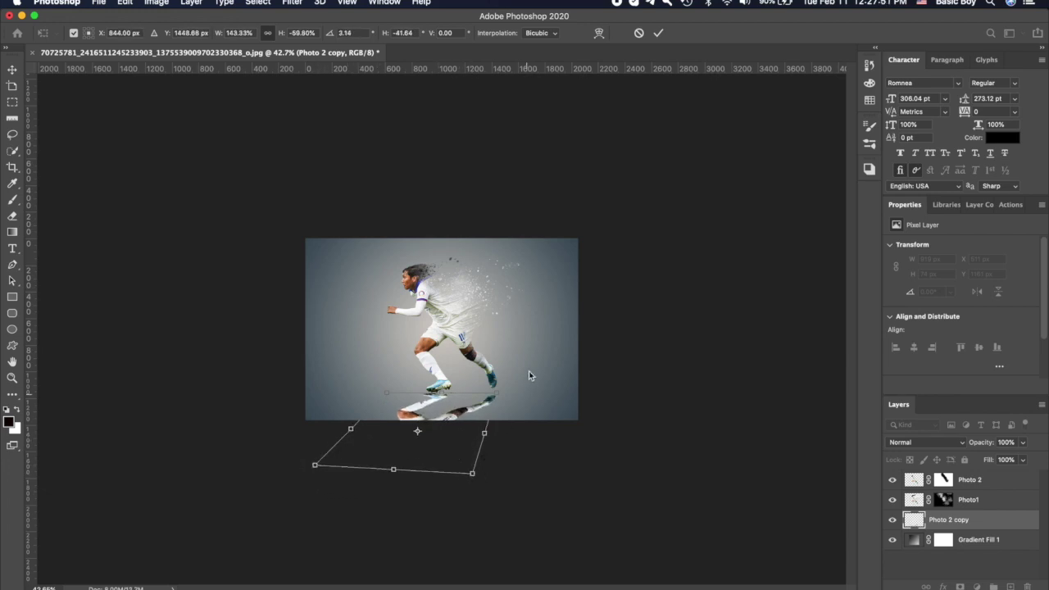
Step: Align the near corners of the distorted copy so its feet meet the player's shoes, and apply the transform
mouse_move(503, 399)
mouse_down()
mouse_move(486, 392)
mouse_move(496, 385)
mouse_up()
scroll(546, 383, up, 4)
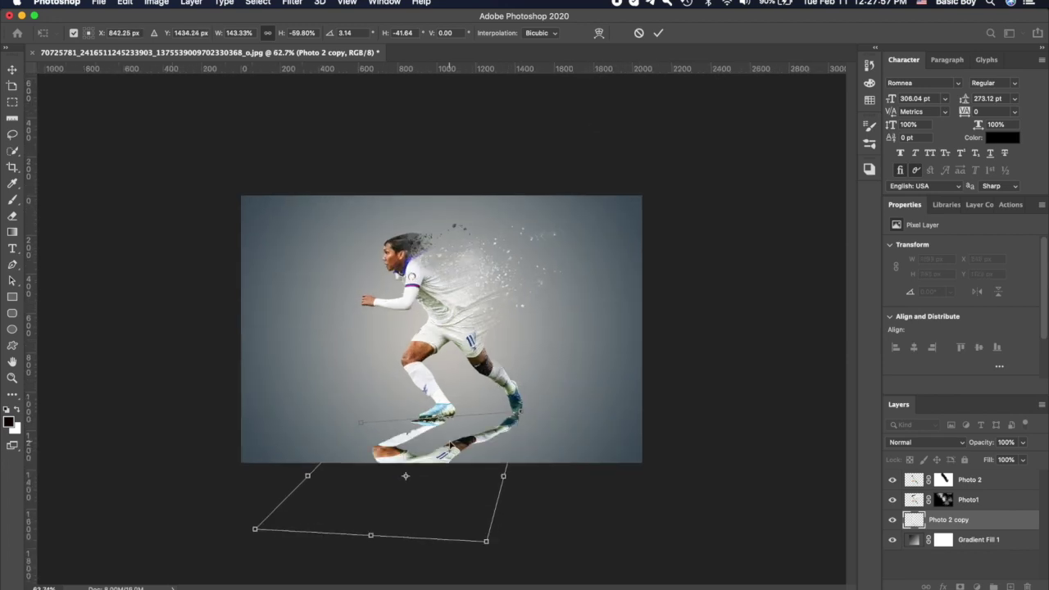
scroll(450, 445, up, 4)
drag(268, 411, 296, 417)
drag(564, 522, 565, 521)
click(659, 34)
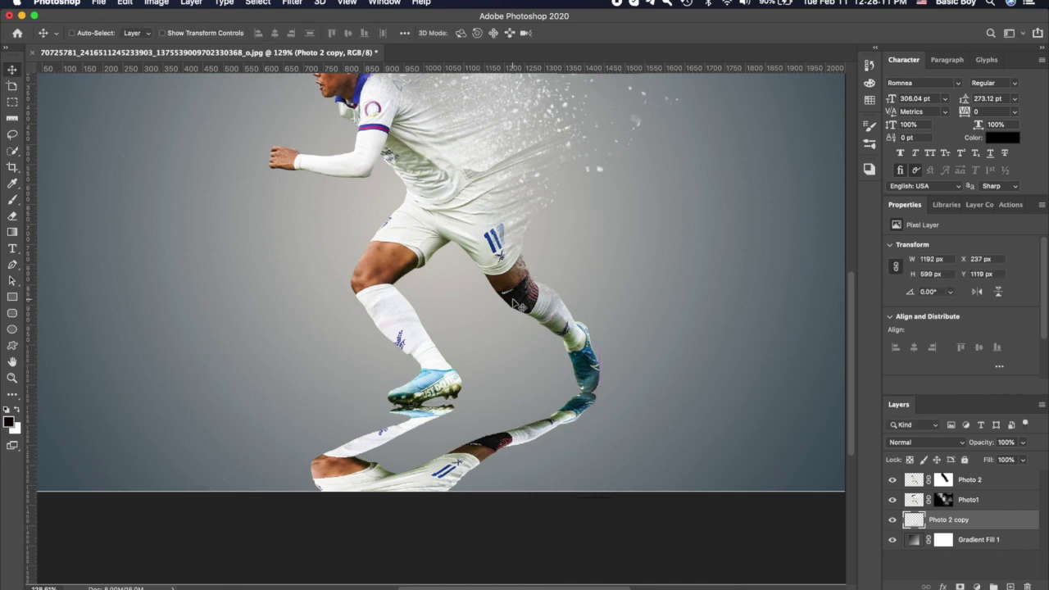
Step: Add a black Color Overlay in Normal mode at 100% opacity to the Photo 2 copy layer
scroll(512, 298, down, 3)
key(super+0)
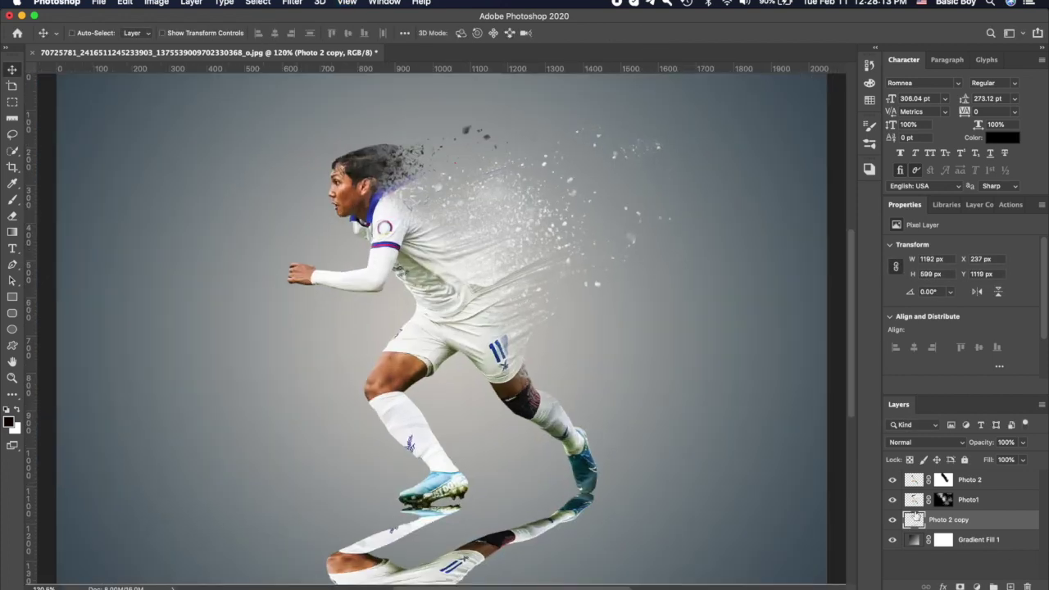
key(super+0)
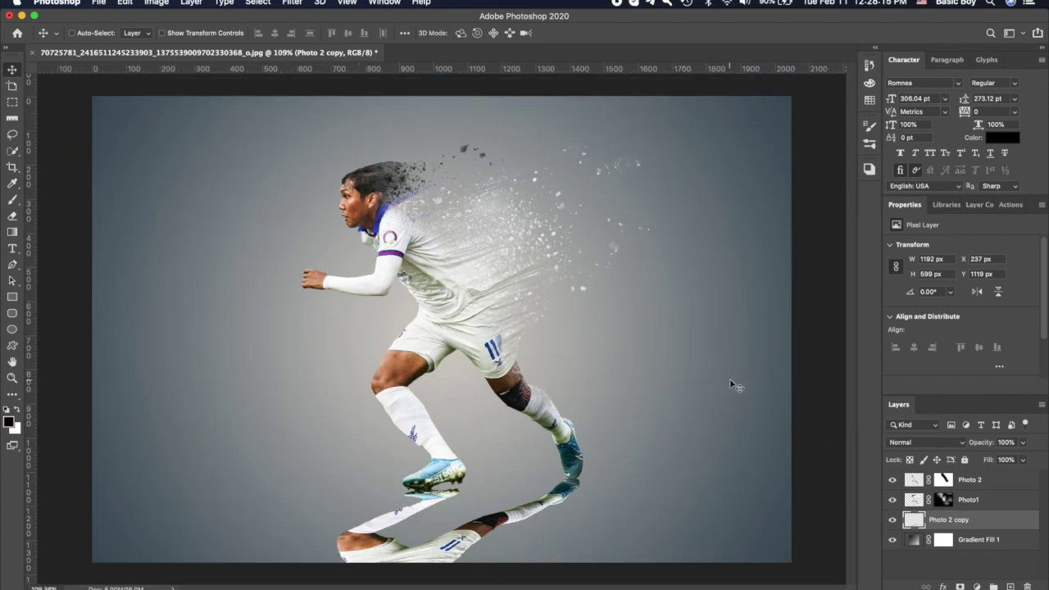
double_click(1009, 524)
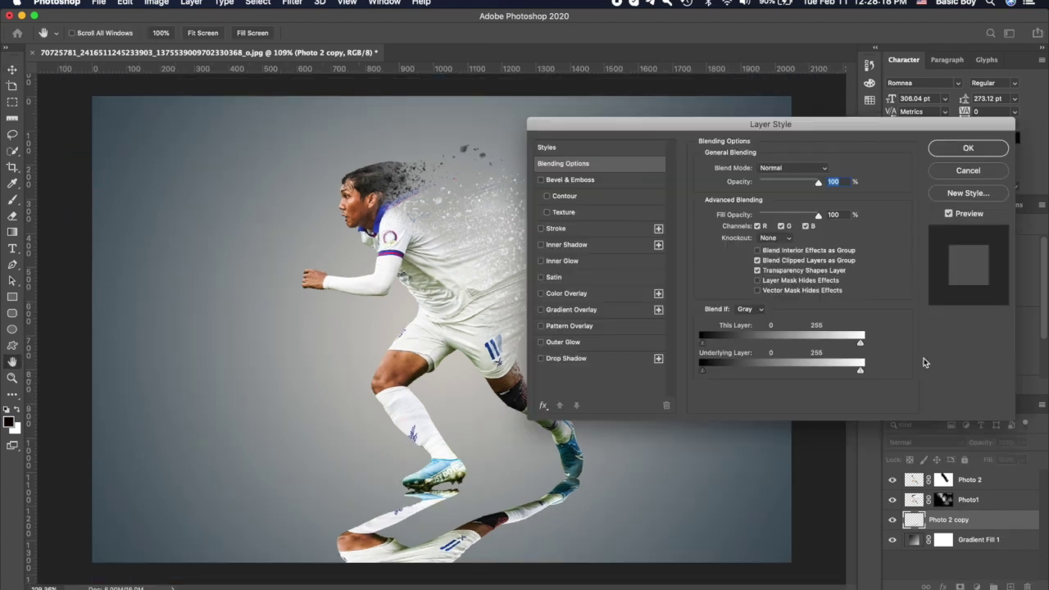
click(577, 292)
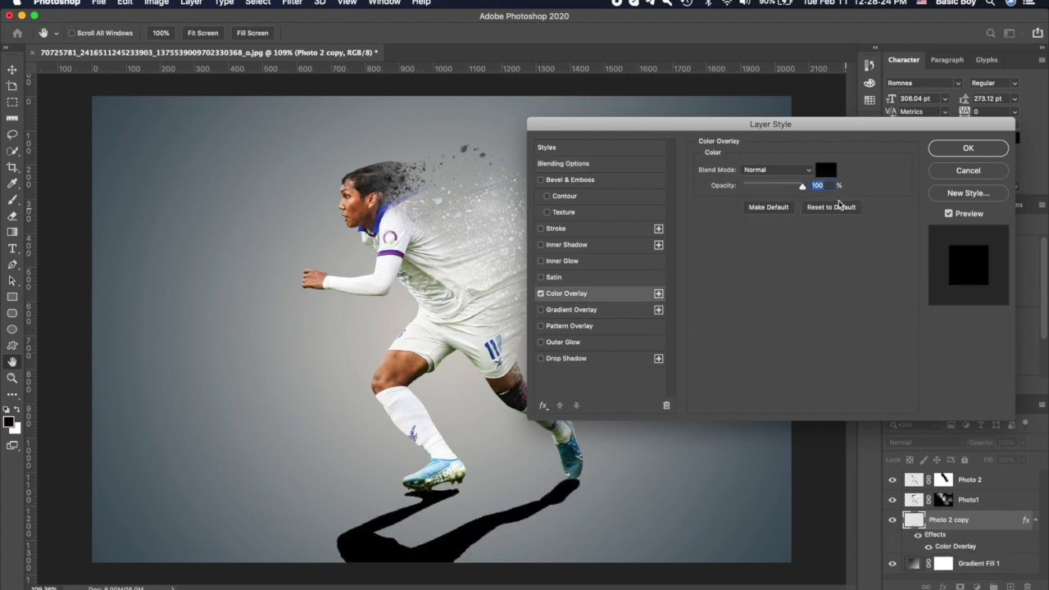
click(968, 150)
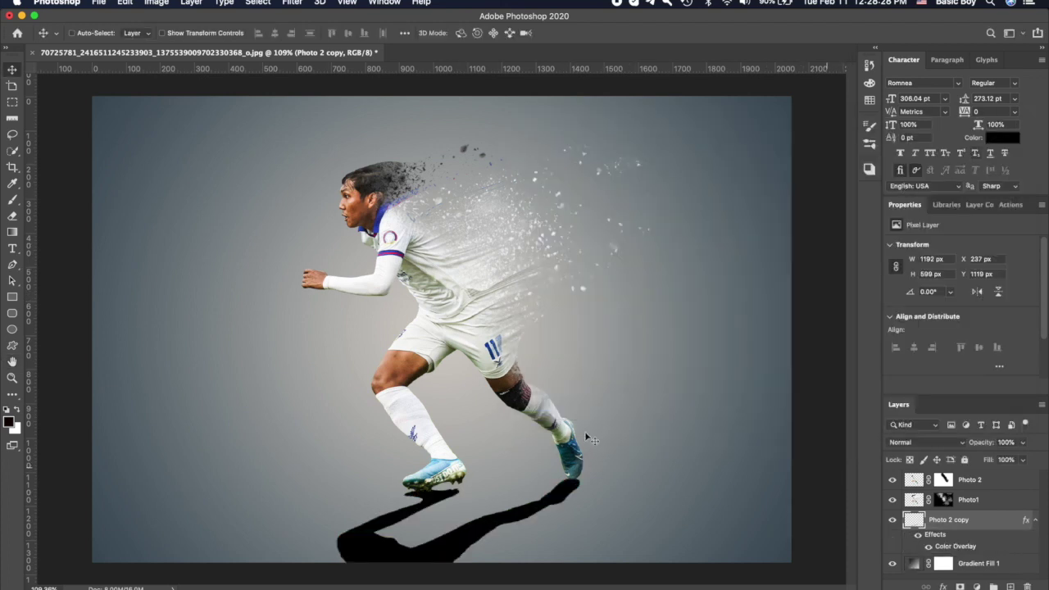
Step: Add a layer mask to the Photo 2 copy layer and set up the Soft Round brush with 0% hardness
key(super+equal)
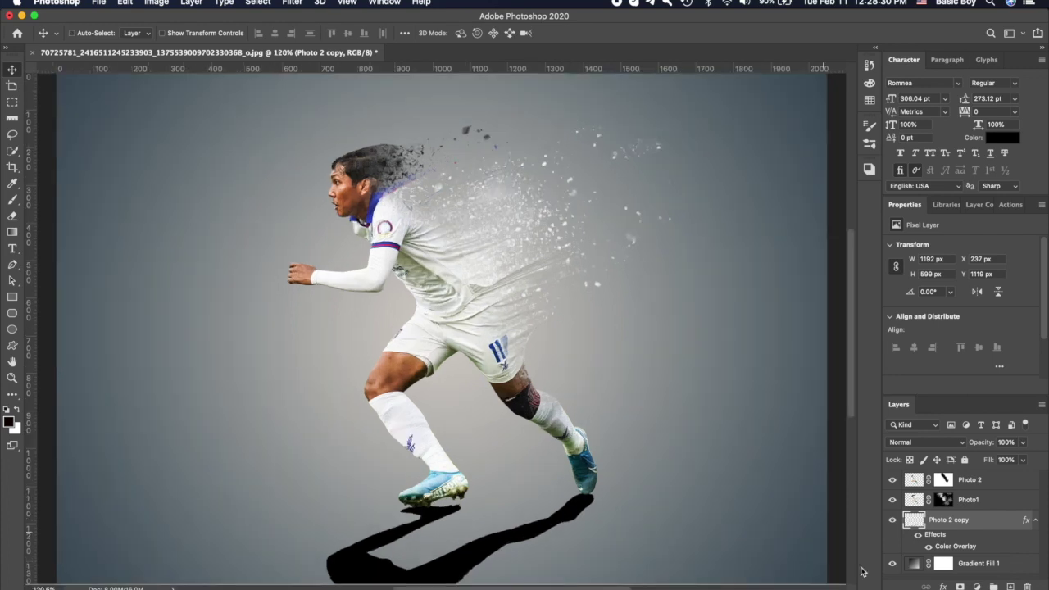
click(963, 587)
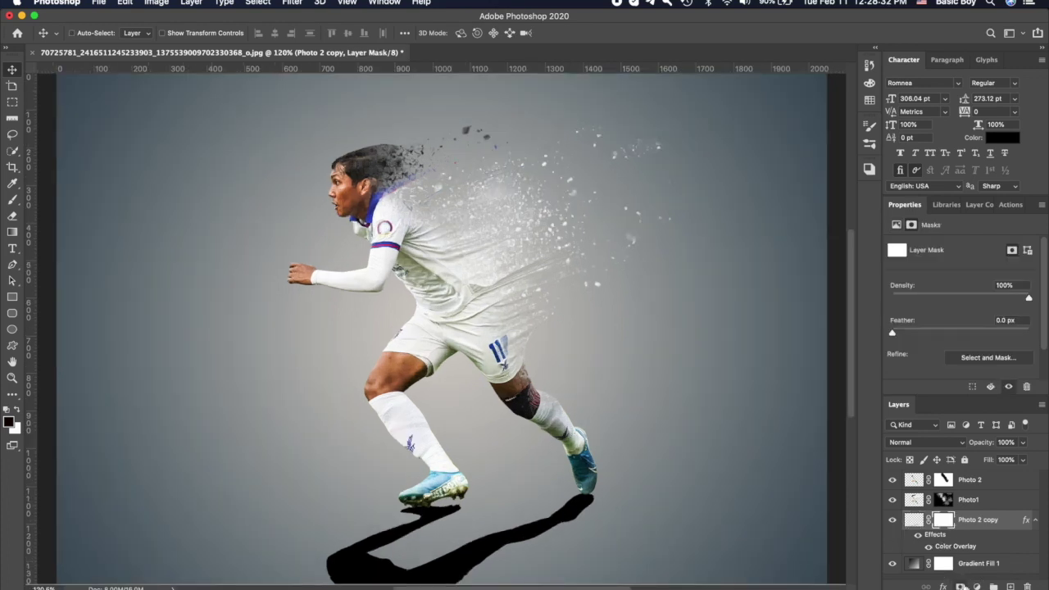
click(12, 233)
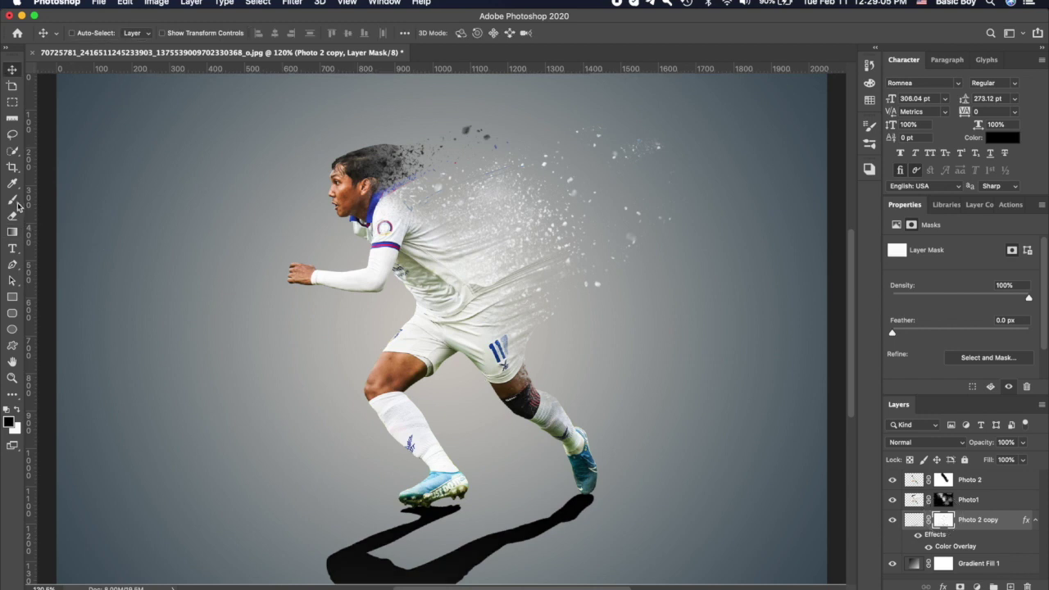
click(16, 203)
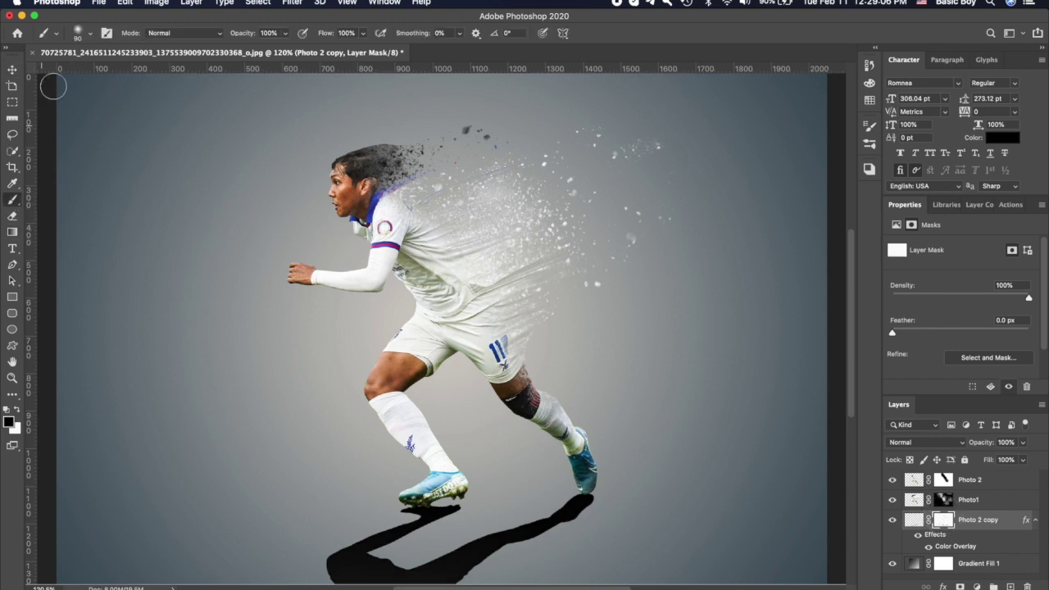
click(79, 35)
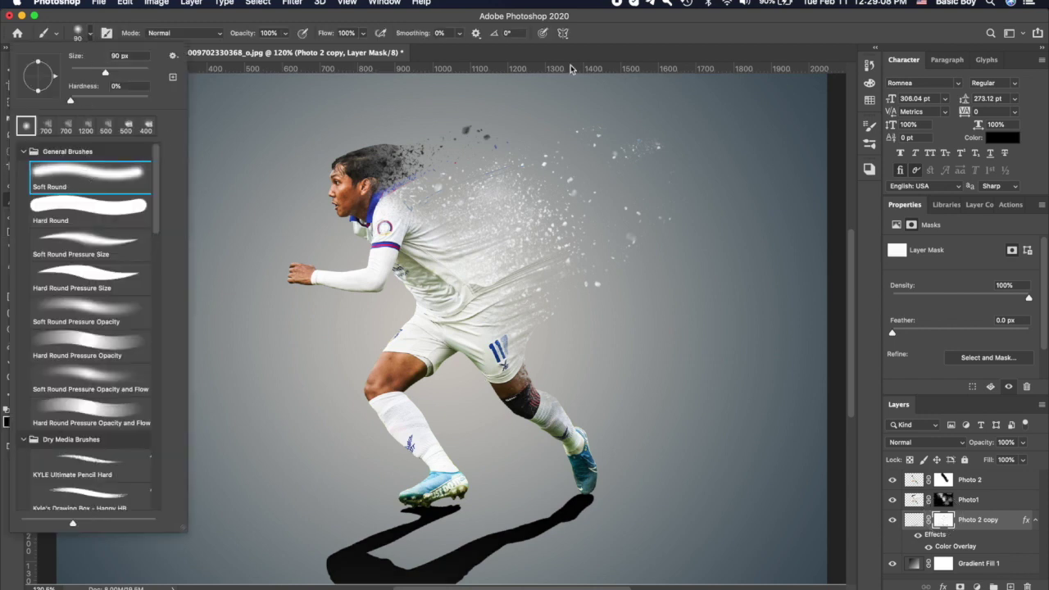
click(562, 41)
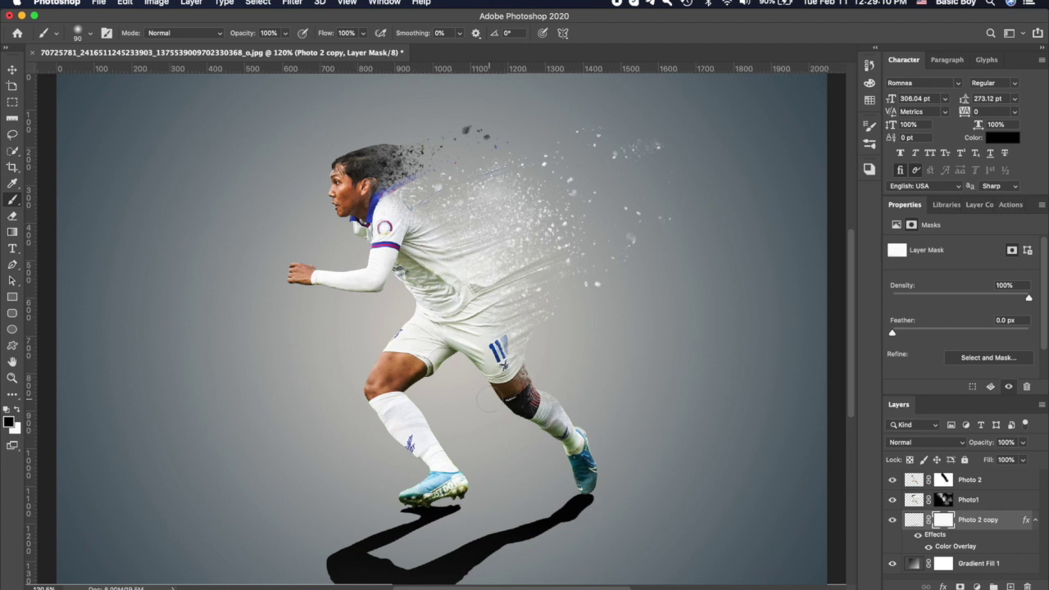
Step: Enlarge the brush to 700 px and paint black on the mask to fade the shadow toward the canvas's lower edge
key(super+minus)
key(bracketright)
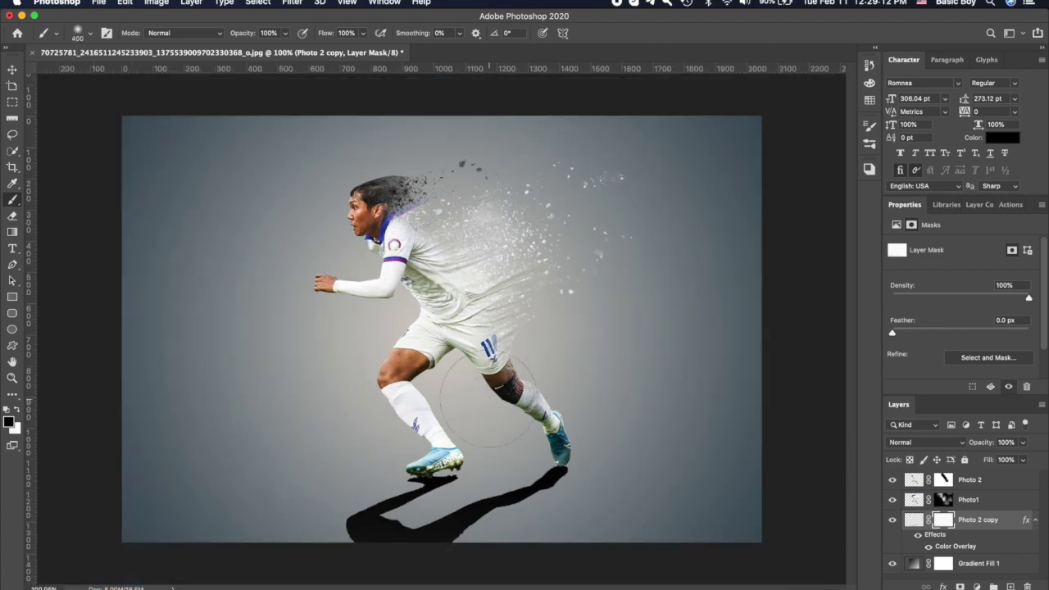
scroll(565, 492, down, 3)
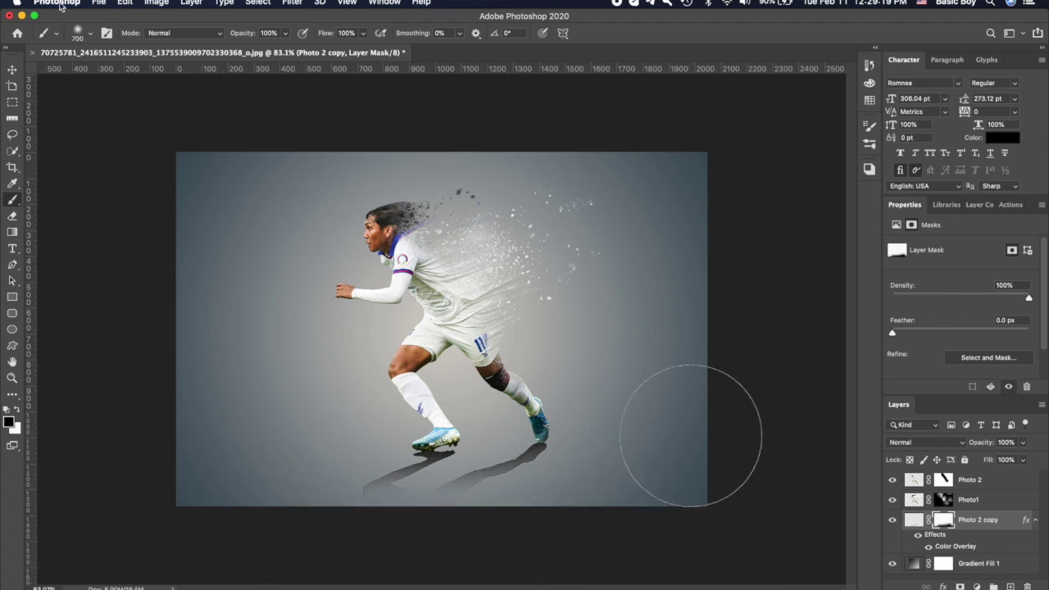
click(16, 71)
key(super+0)
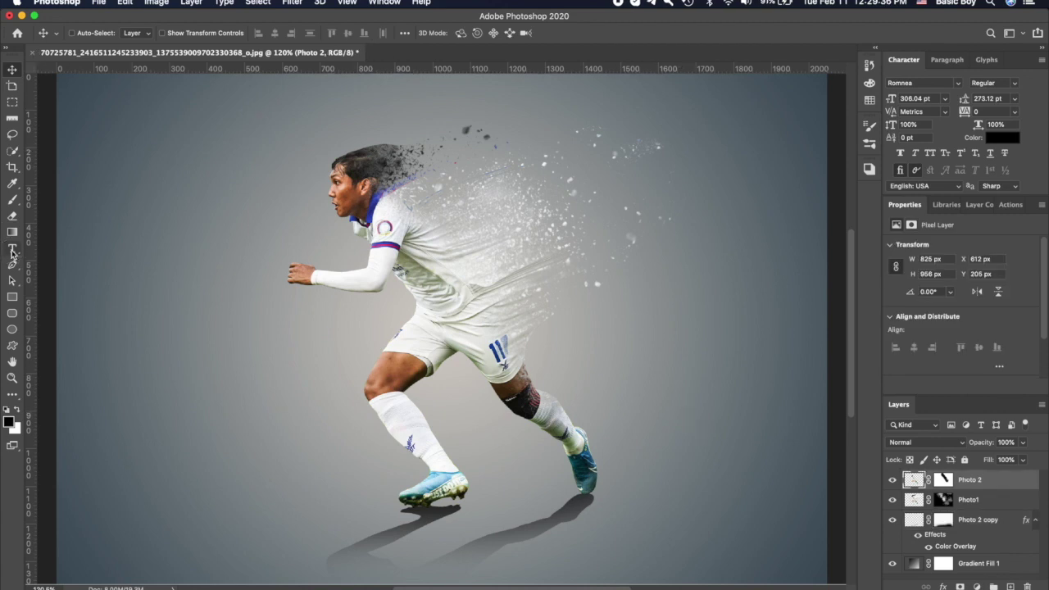
Step: Add the text "VATHANAKA" in black Romnea Regular at 306.04 pt above the Photo 2 layer
click(12, 250)
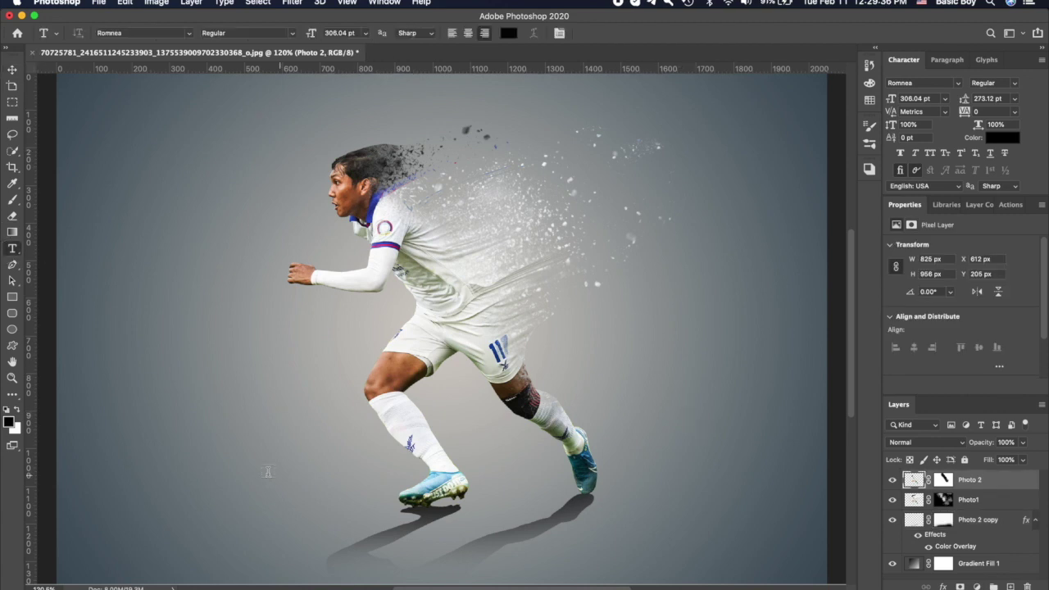
click(337, 496)
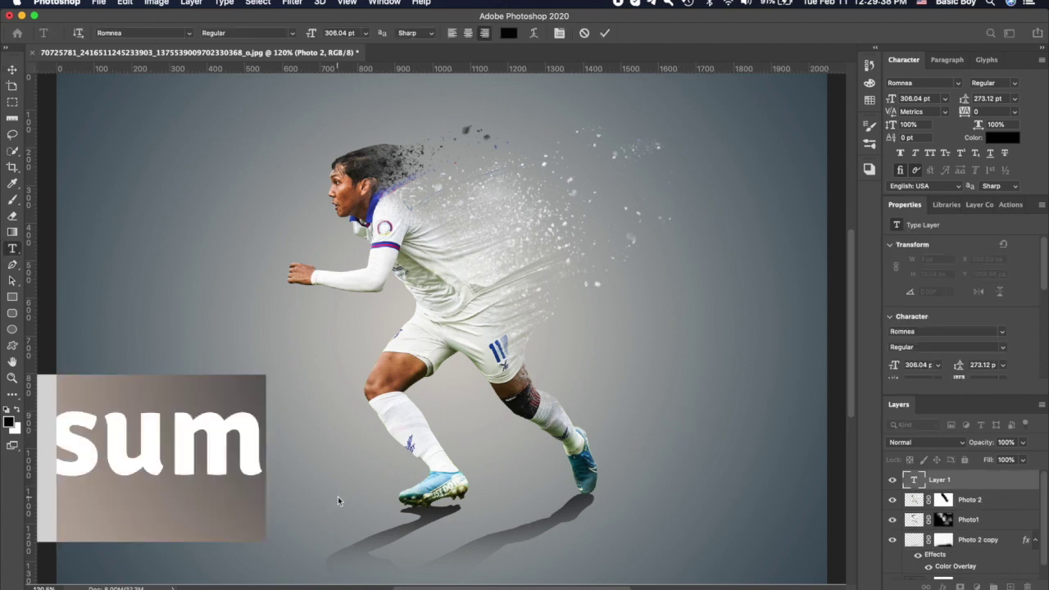
text(VATJA)
key(BackSpace)
key(BackSpace)
text(HA)
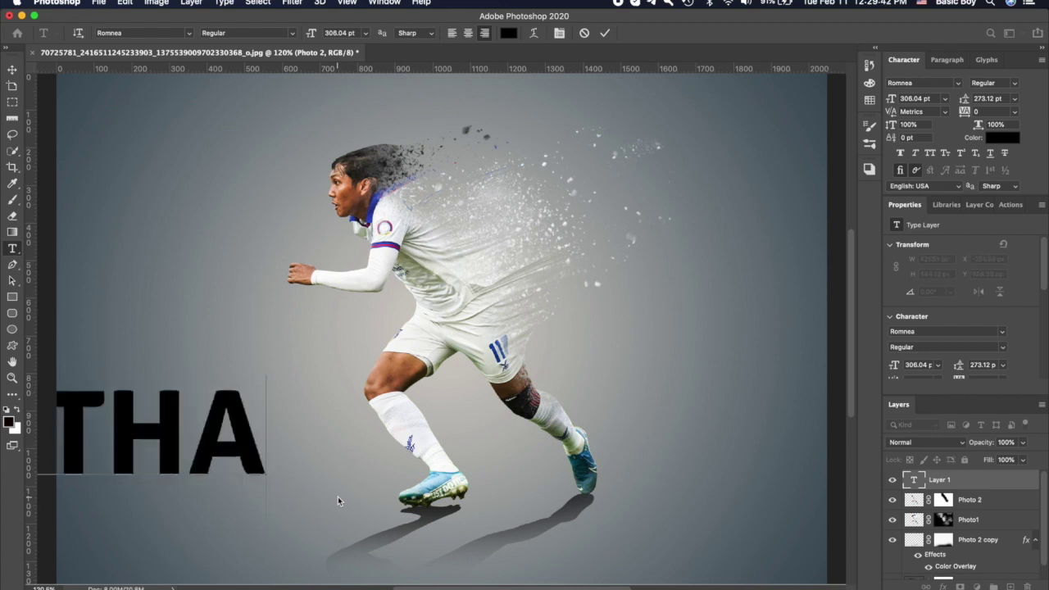
text(NAKA)
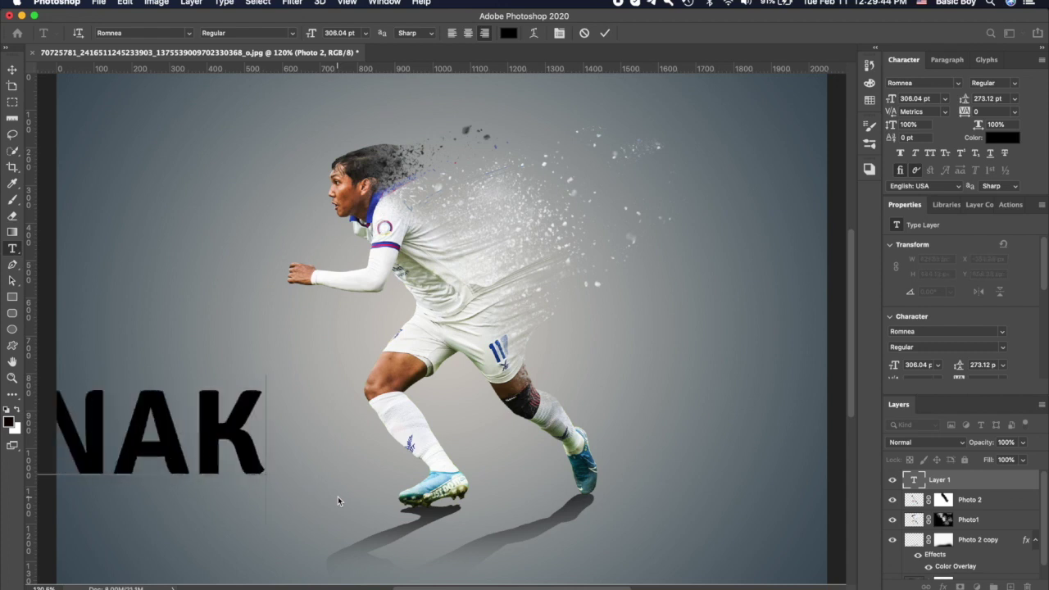
Step: Move the VATHANAKA text so it is centred horizontally on the canvas across the player's lower legs
click(12, 69)
drag(213, 447, 697, 455)
scroll(689, 456, down, 2)
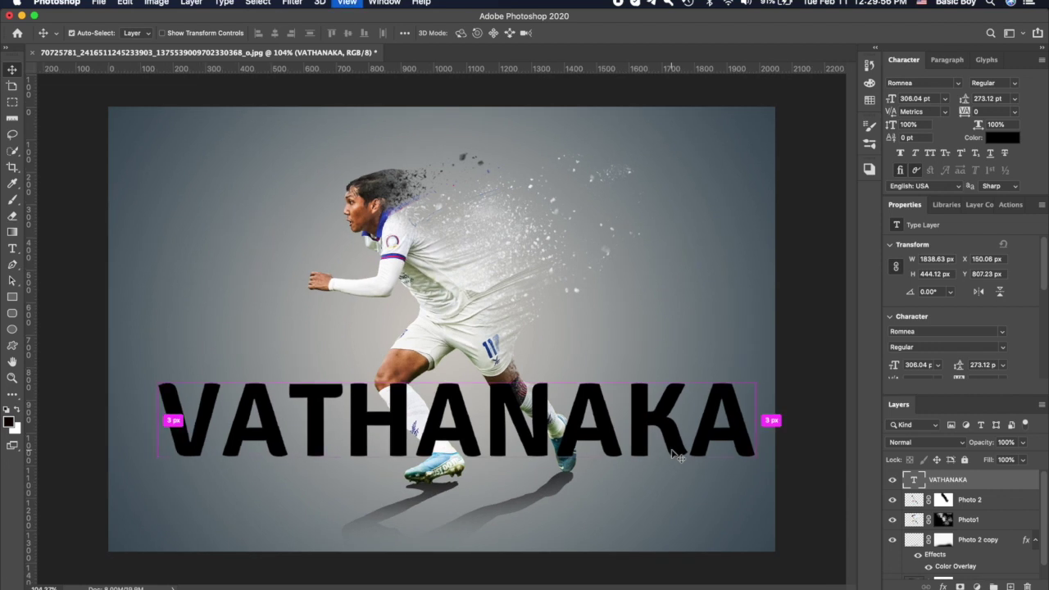
Step: Scale the VATHANAKA text proportionally to about 90.33% and keep it centred horizontally on the canvas
key(ctrl+plus)
key(ctrl+t)
drag(460, 542, 468, 523)
mouse_move(520, 423)
mouse_down()
mouse_move(492, 449)
mouse_move(515, 447)
mouse_move(492, 439)
mouse_move(507, 424)
mouse_up()
drag(451, 396, 451, 382)
drag(487, 424, 488, 424)
scroll(491, 427, down, 1)
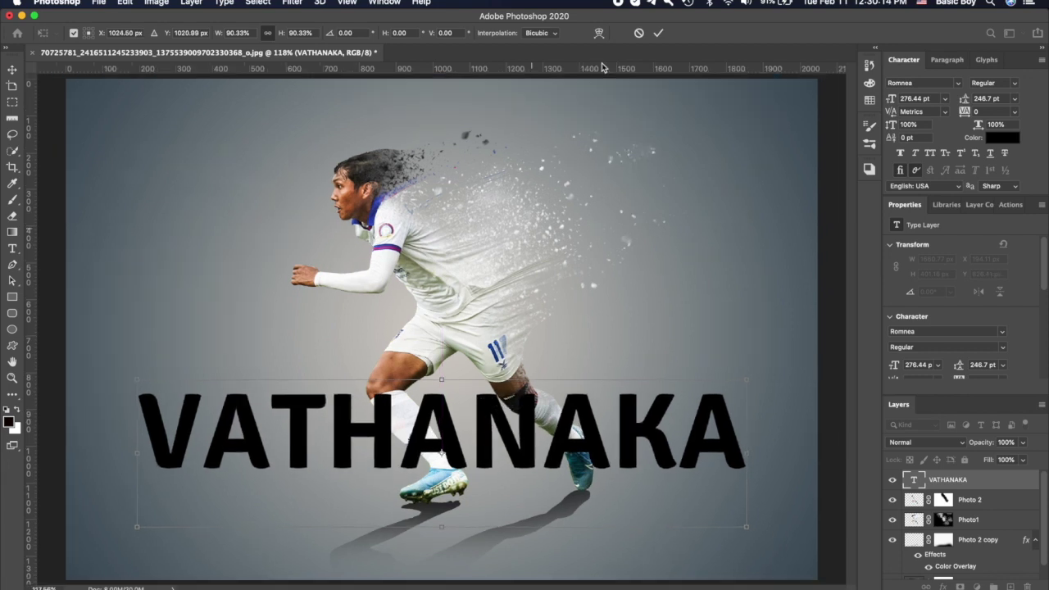
click(657, 33)
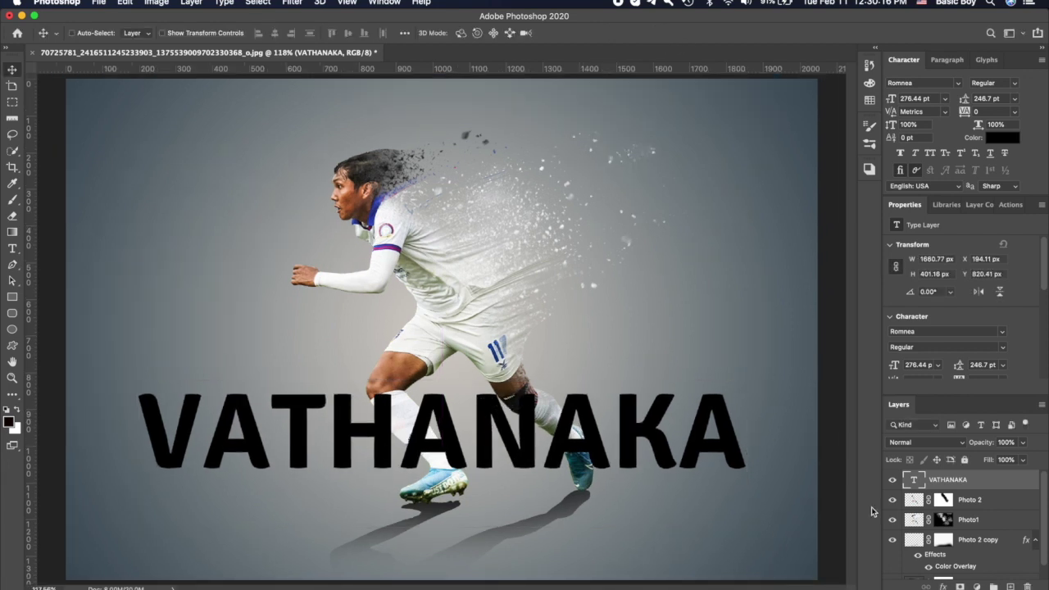
Step: Shift the VATHANAKA text about 43 px to the right and 57 px down, over the player's feet
scroll(683, 430, up, 1)
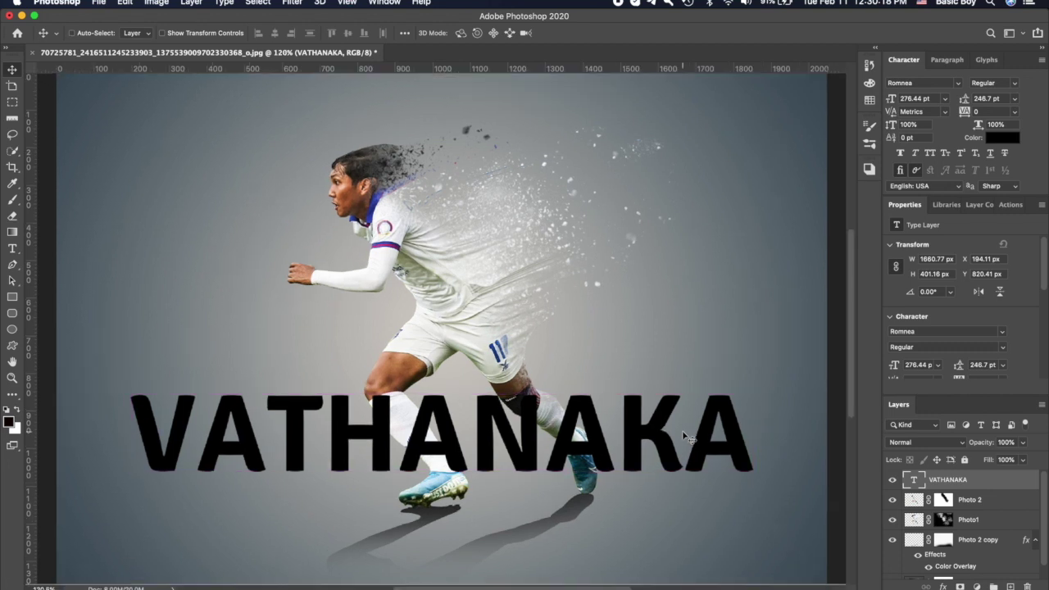
drag(609, 438, 626, 456)
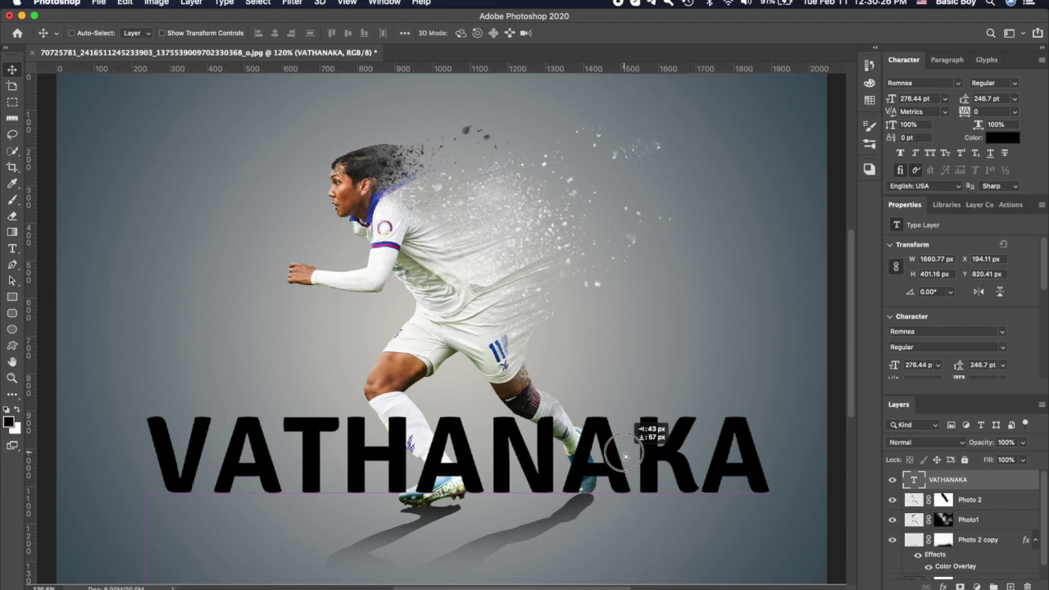
drag(625, 457, 627, 456)
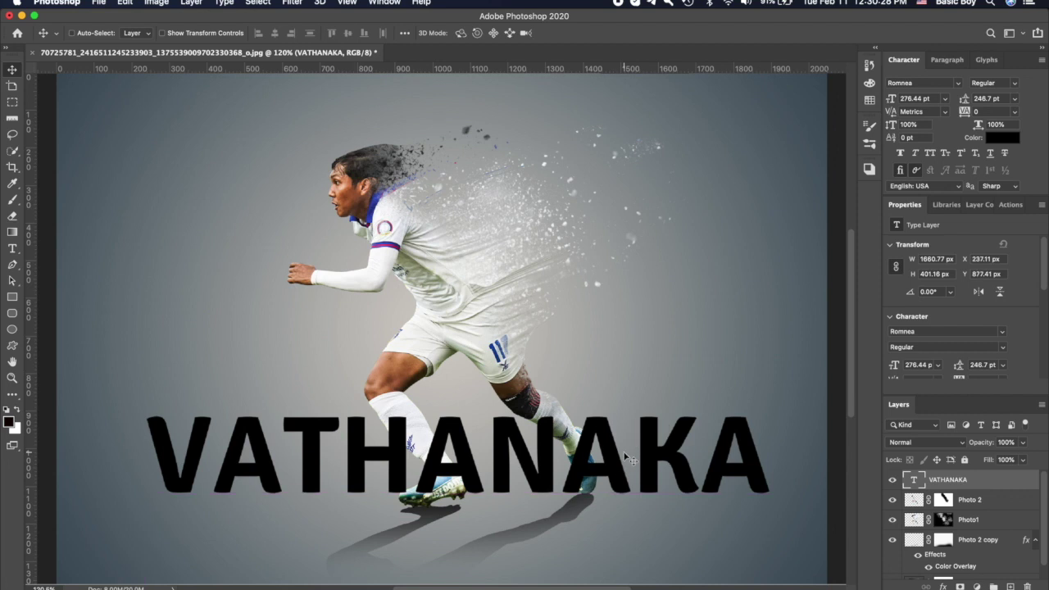
Step: Change the VATHANAKA text colour to white (ffffff)
click(1003, 140)
drag(733, 337, 633, 277)
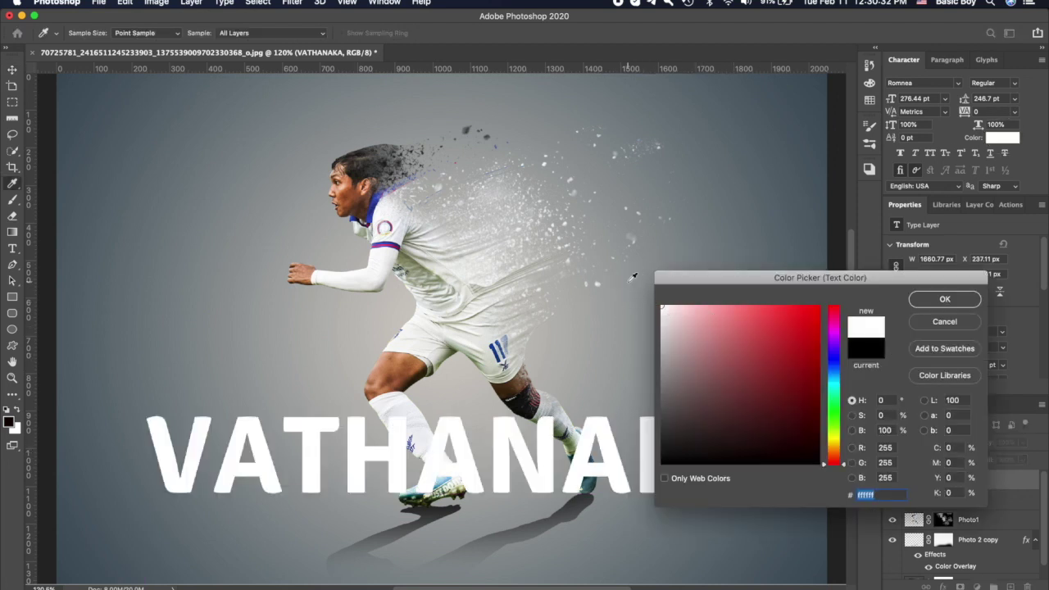
click(931, 300)
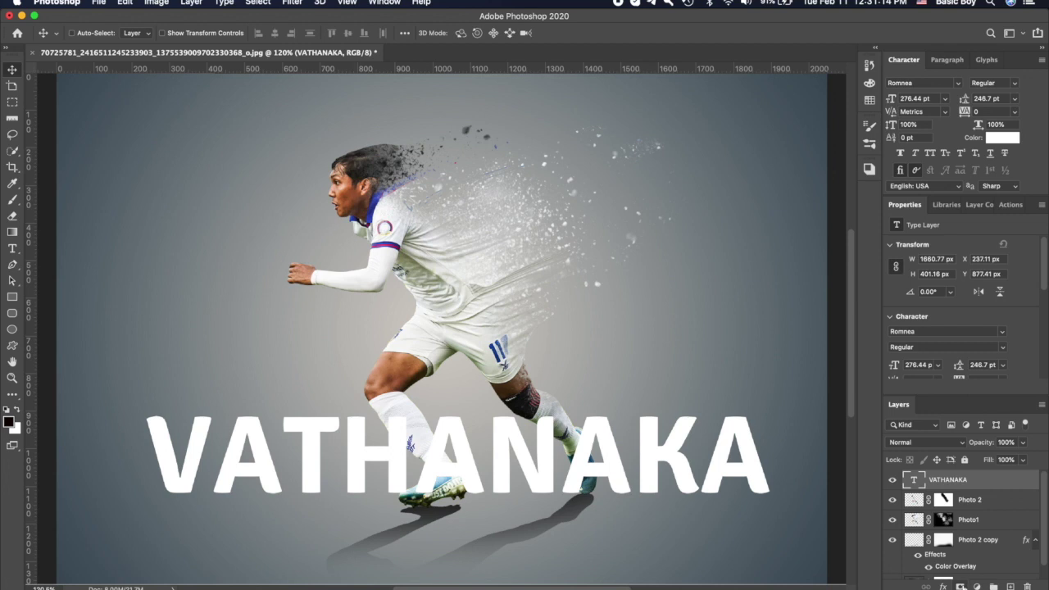
Step: Add a layer mask to the VATHANAKA text, load the Photo 2 layer's outline as a selection, and target the text mask
click(961, 587)
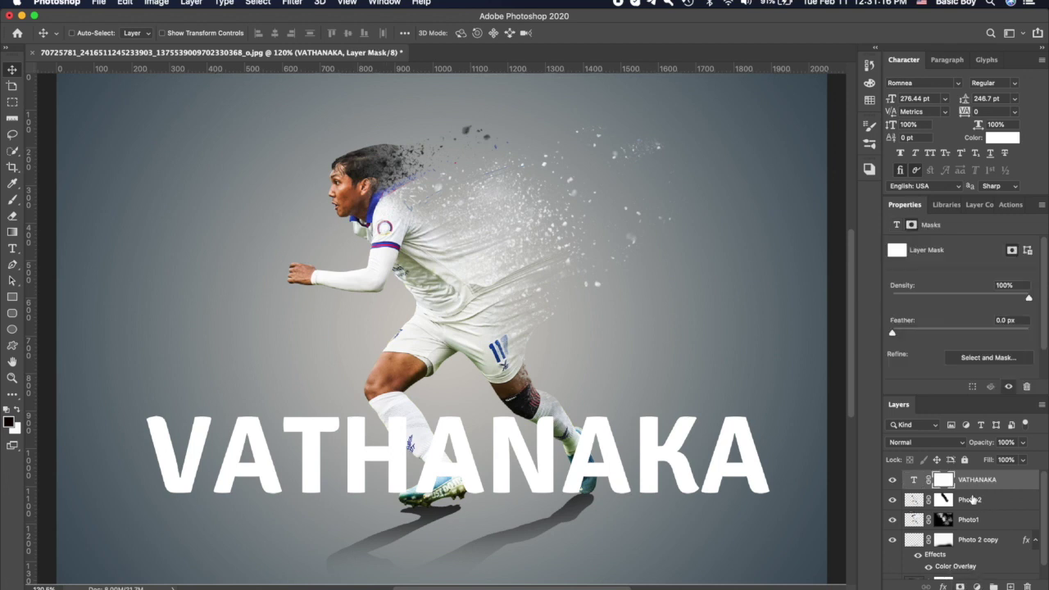
click(910, 500)
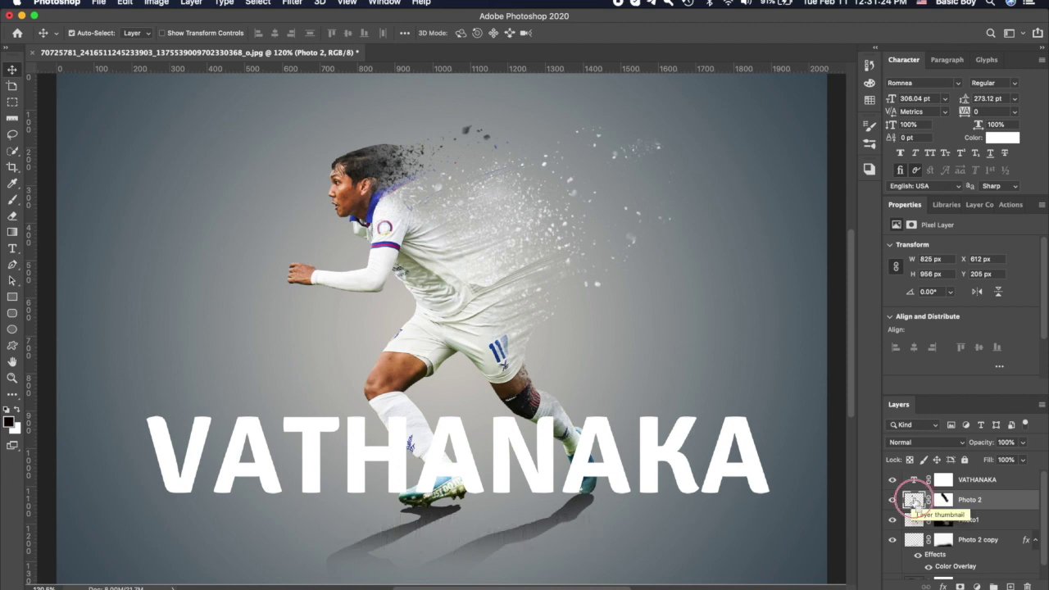
super+click(912, 501)
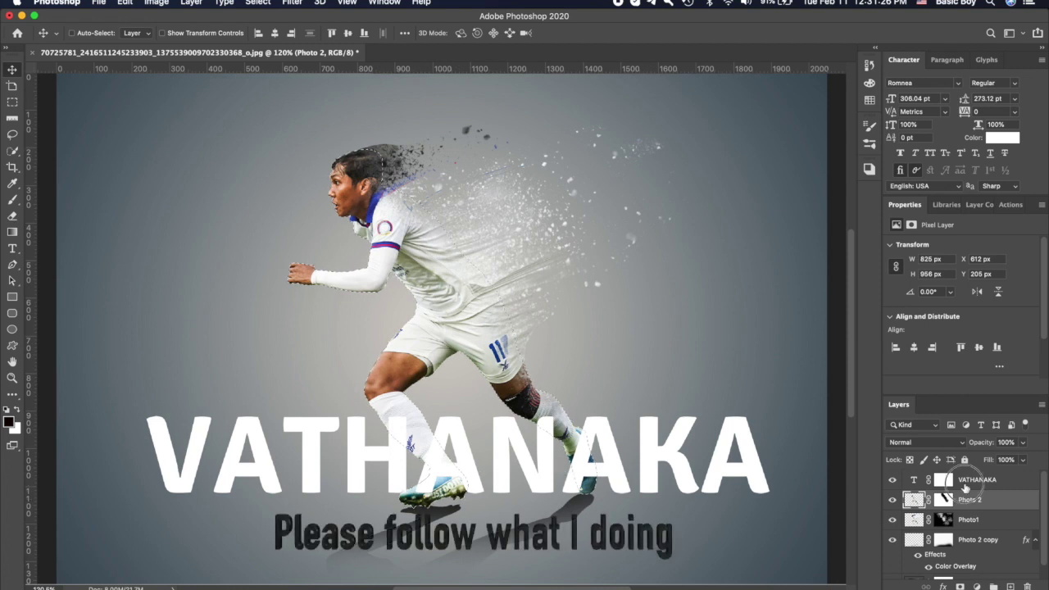
click(943, 479)
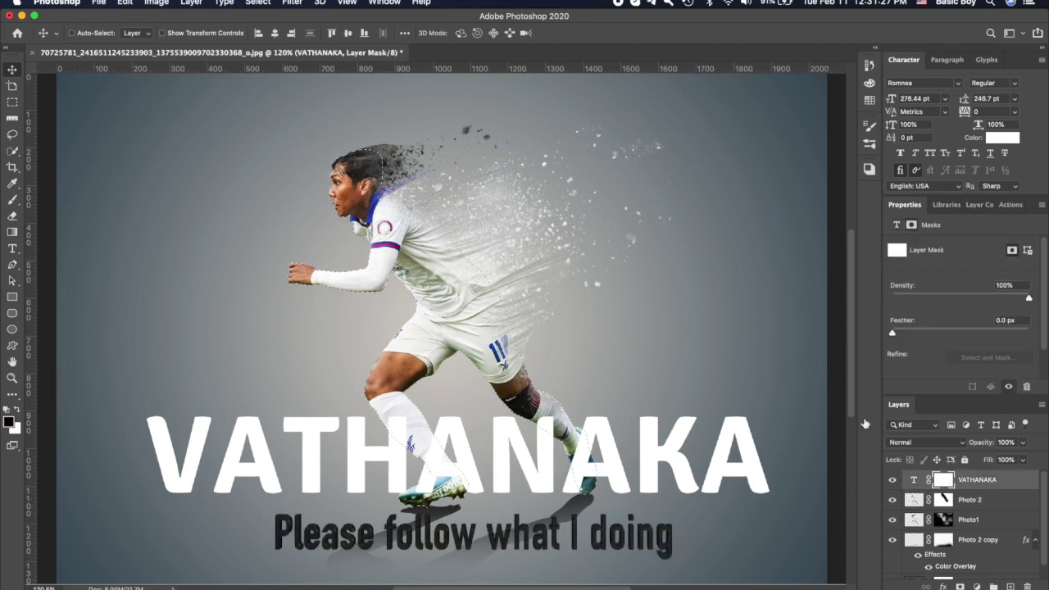
Step: Set up the Brush tool with the Hard Round preset at 125 px and 100% hardness
click(12, 200)
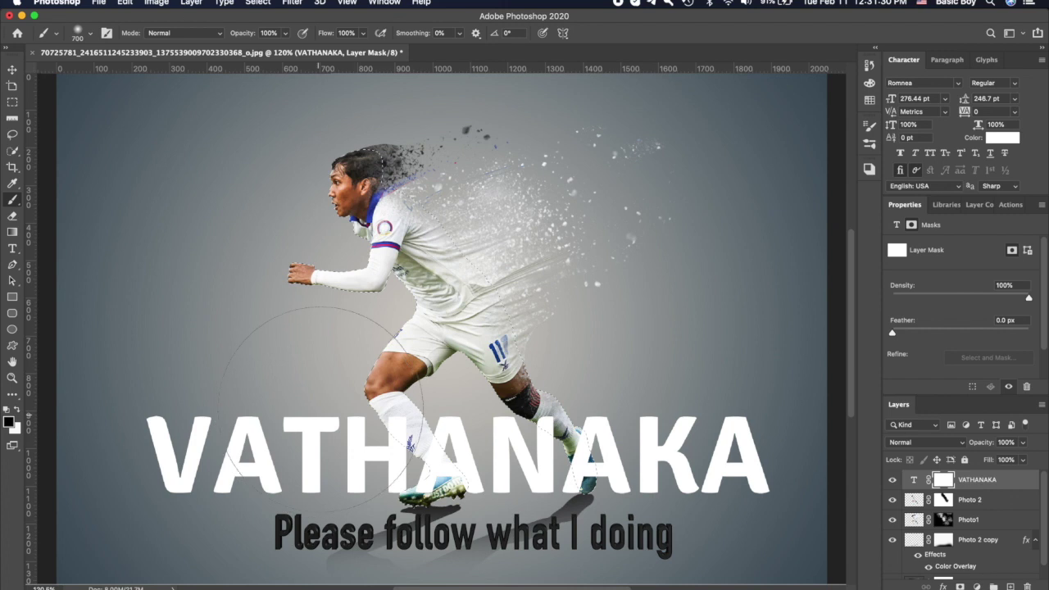
key(bracketleft)
key(bracketleft)
key(bracketleft)
key(bracketleft)
key(bracketleft)
key(bracketleft)
key(bracketleft)
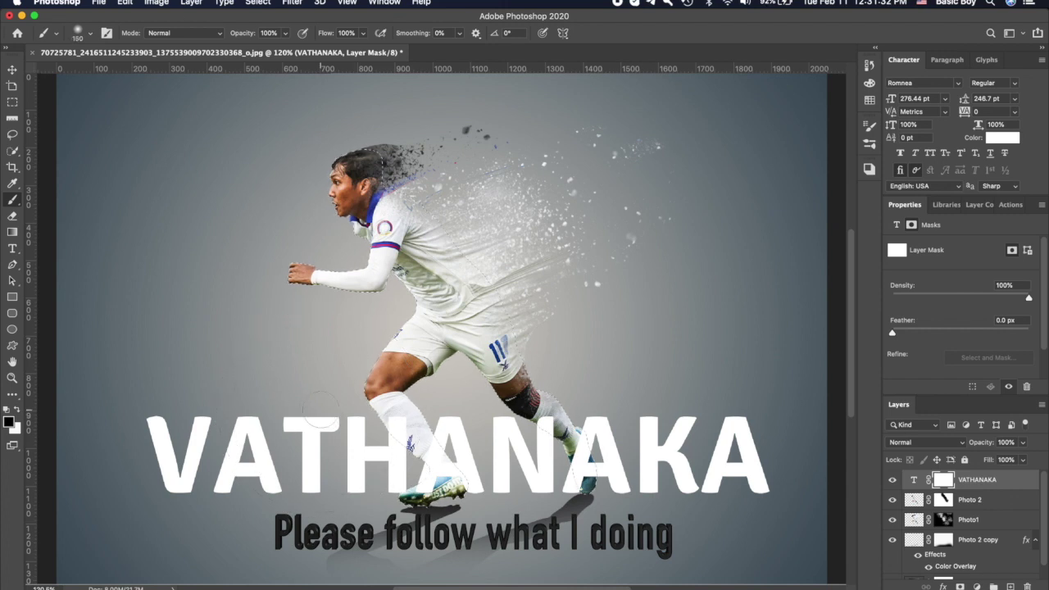
click(88, 34)
click(88, 205)
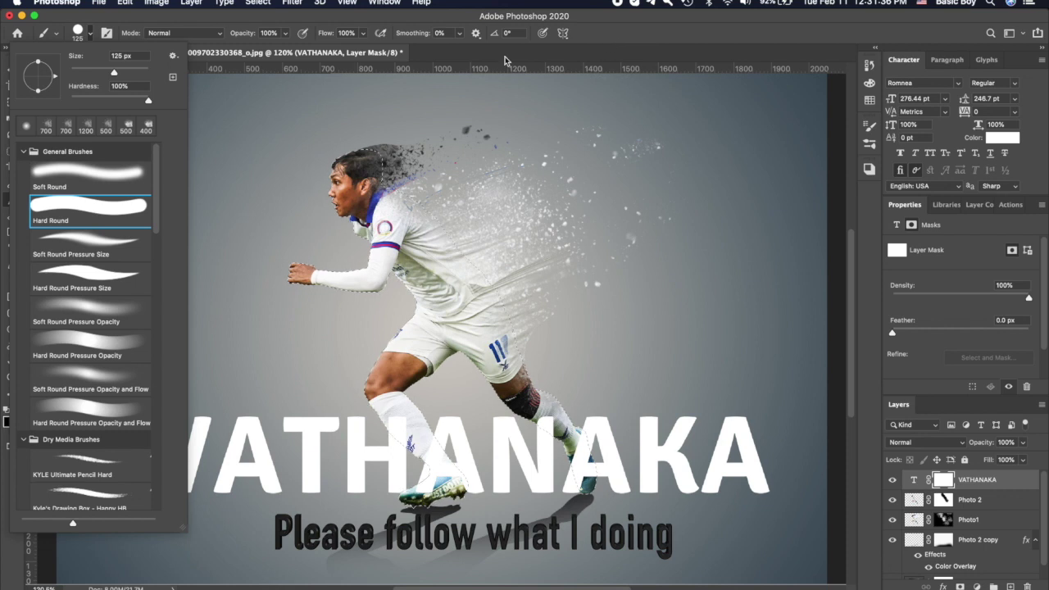
click(618, 41)
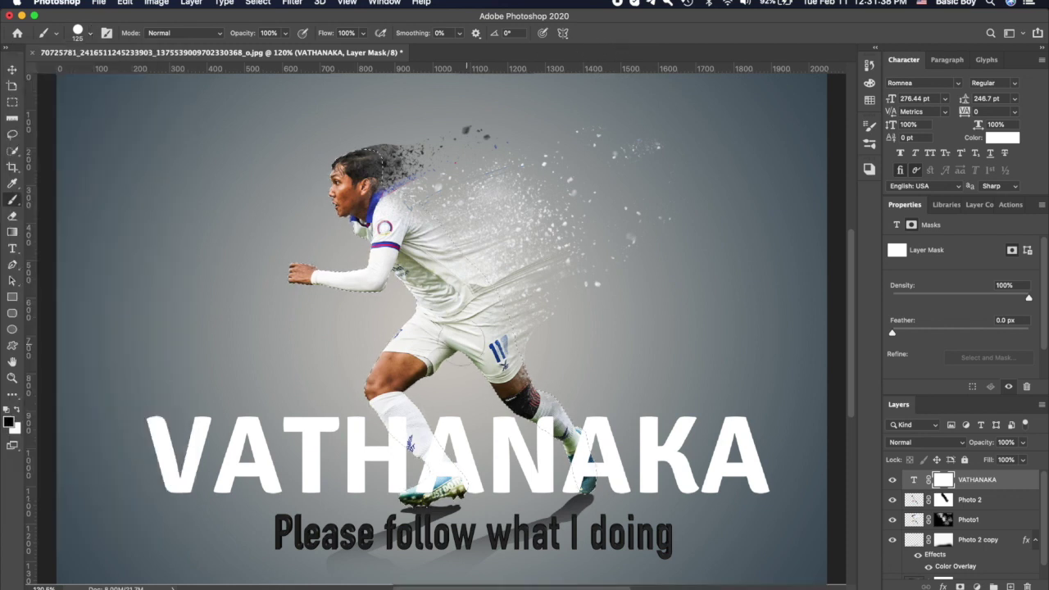
Step: Paint black with a 60 px brush on the text mask so the front leg and shoe overlap the letters, and deselect
scroll(440, 420, up, 2)
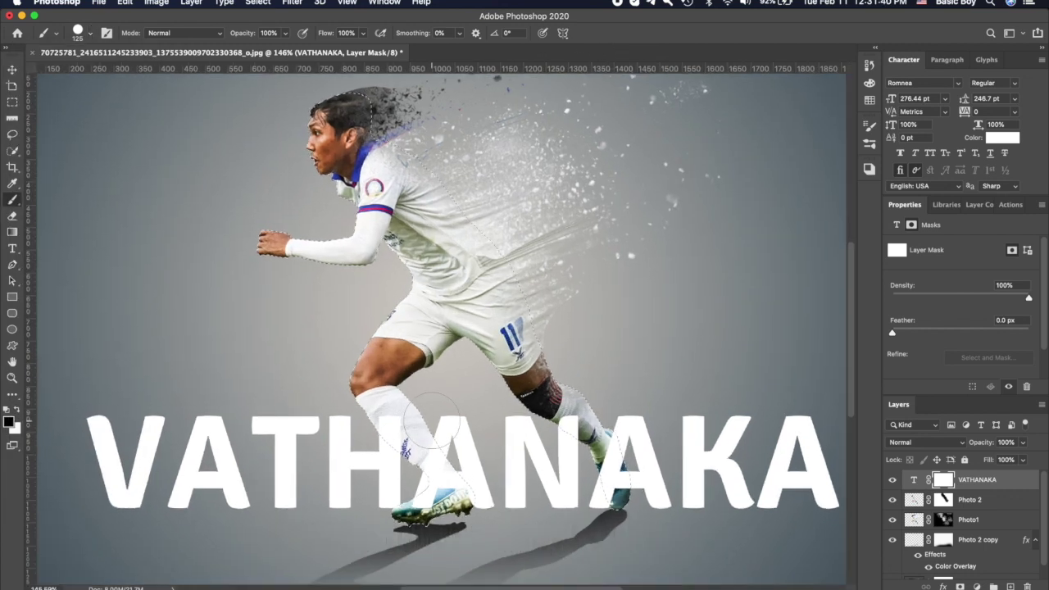
key(bracketleft)
key(bracketleft)
key(bracketleft)
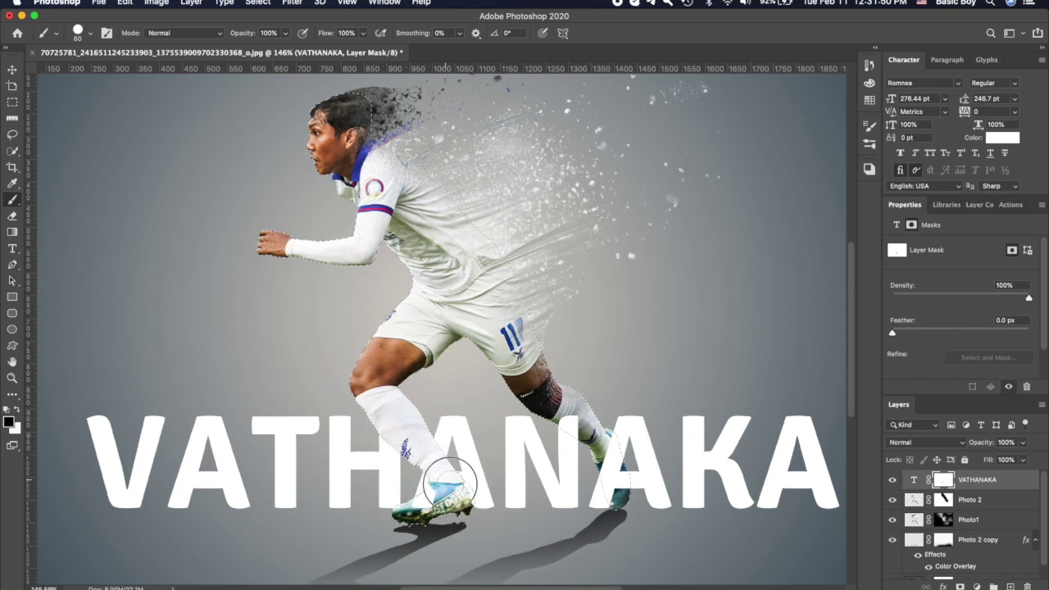
mouse_move(451, 509)
mouse_down()
mouse_move(423, 505)
mouse_move(433, 484)
mouse_move(401, 508)
mouse_up()
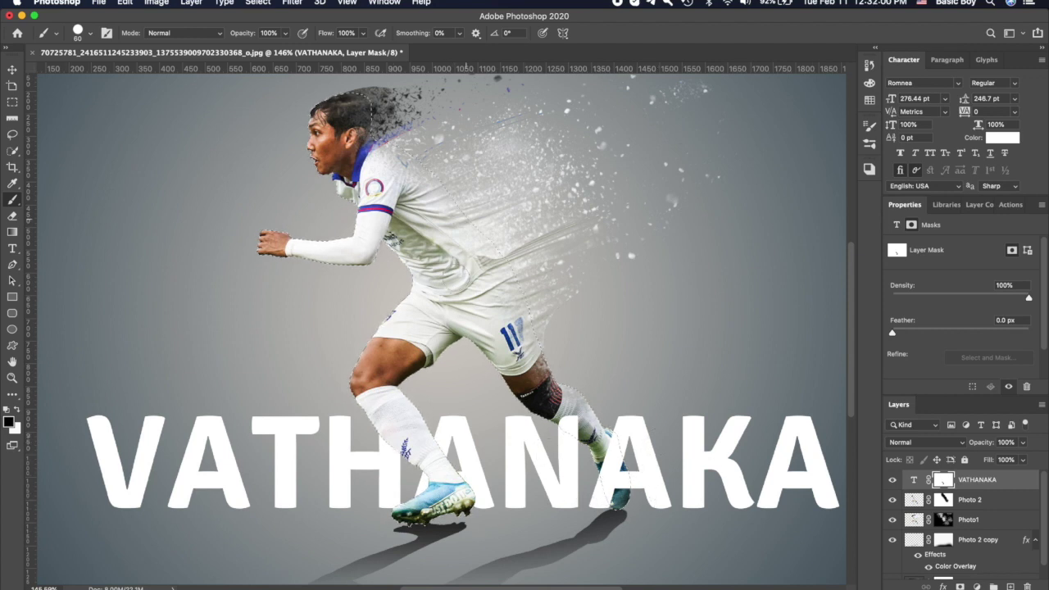
key(super+d)
click(13, 69)
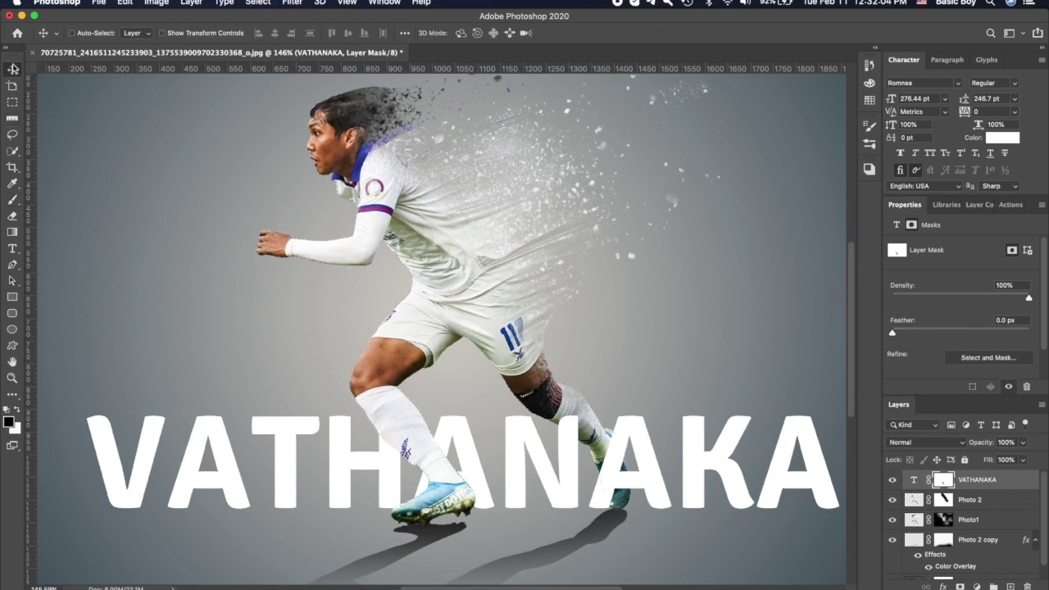
key(super+0)
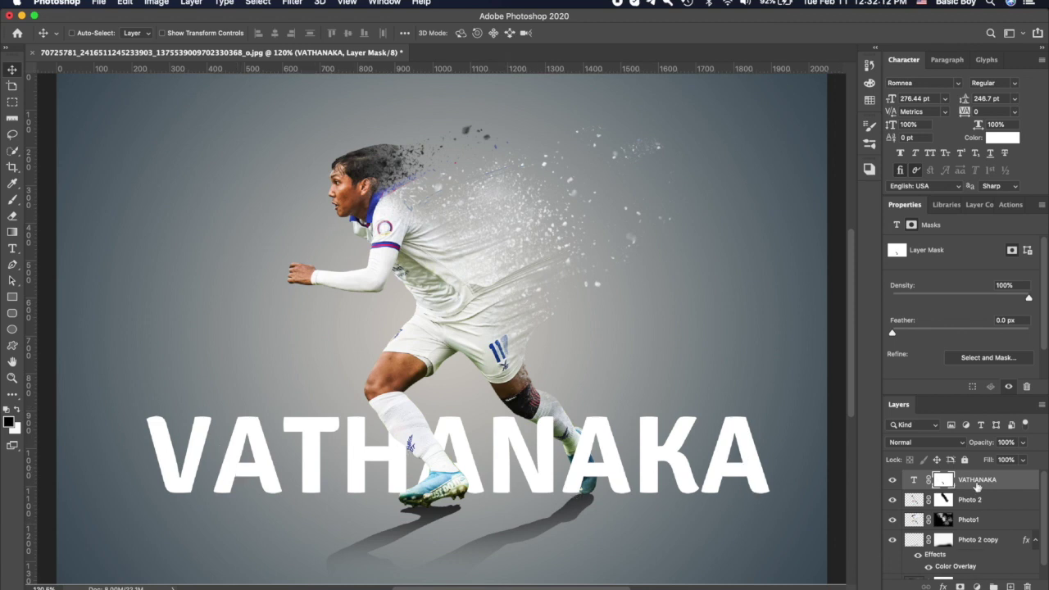
Step: Duplicate the VATHANAKA text layer, delete the copy's layer mask, and place the copy directly below the Photo1 layer
key(super+j)
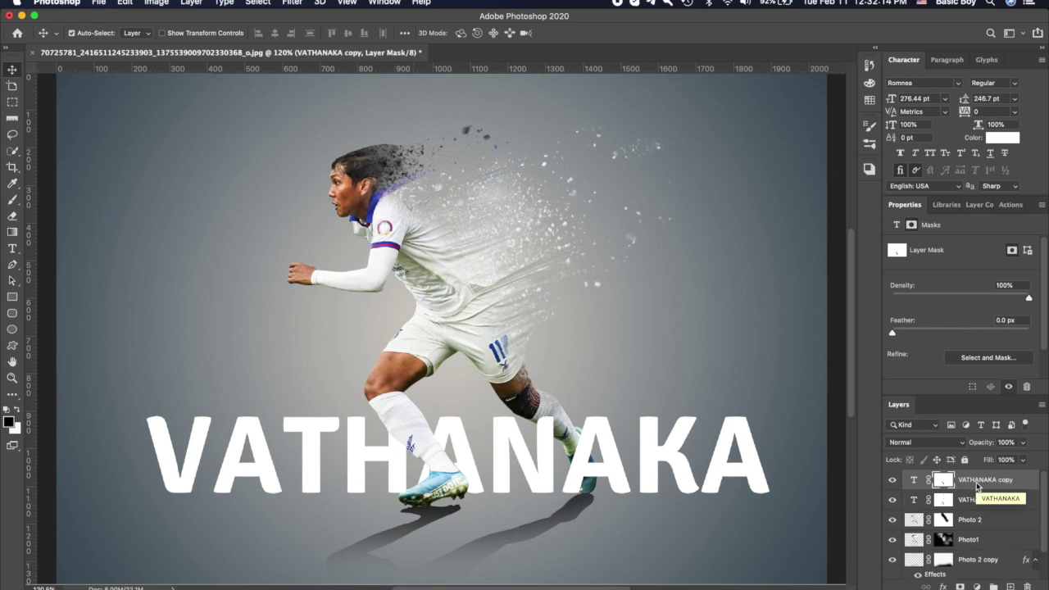
right_click(943, 482)
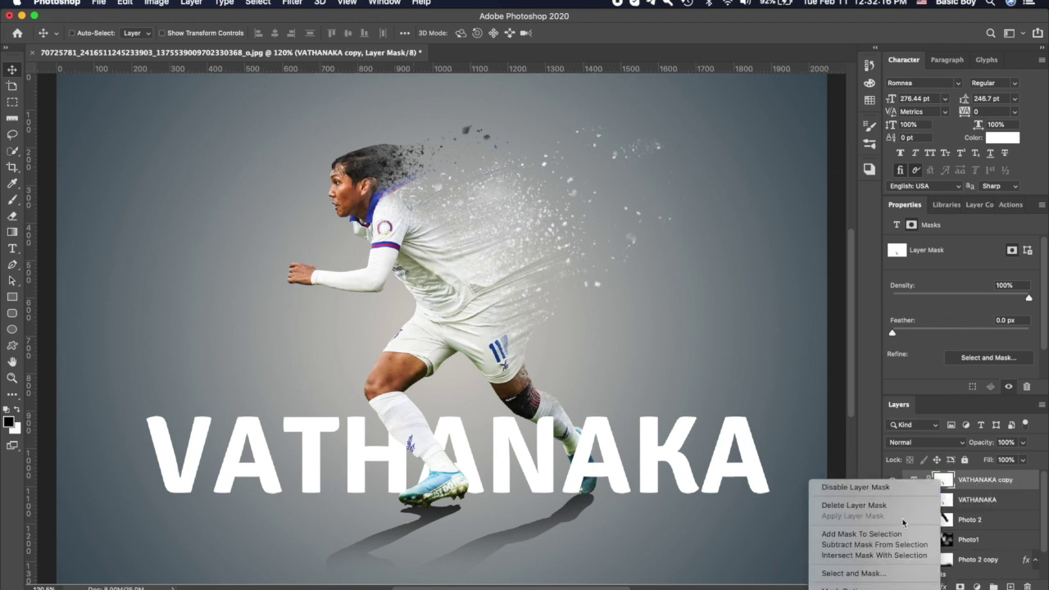
click(853, 505)
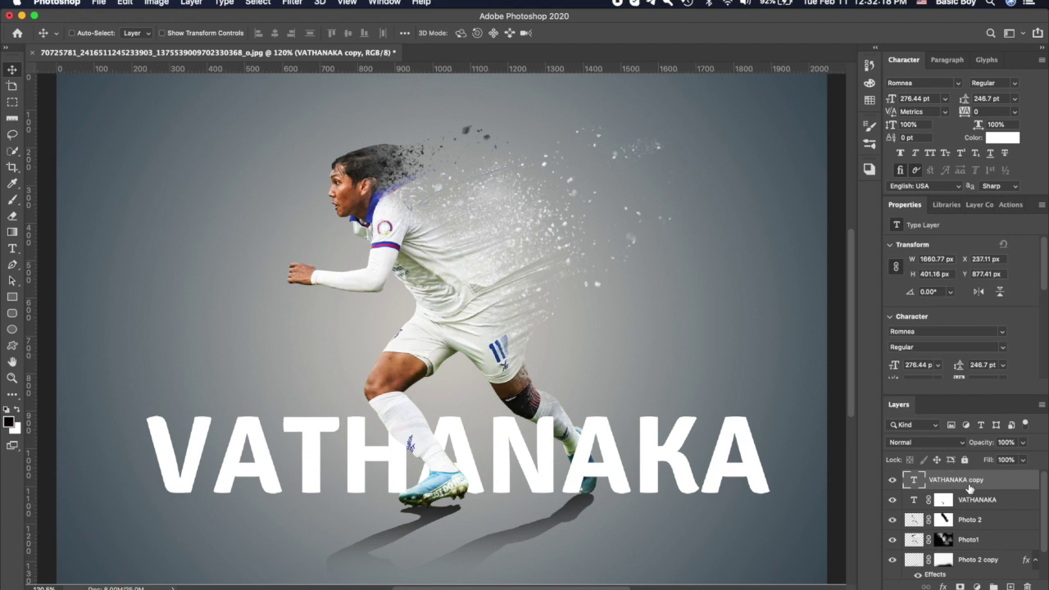
drag(964, 480, 965, 509)
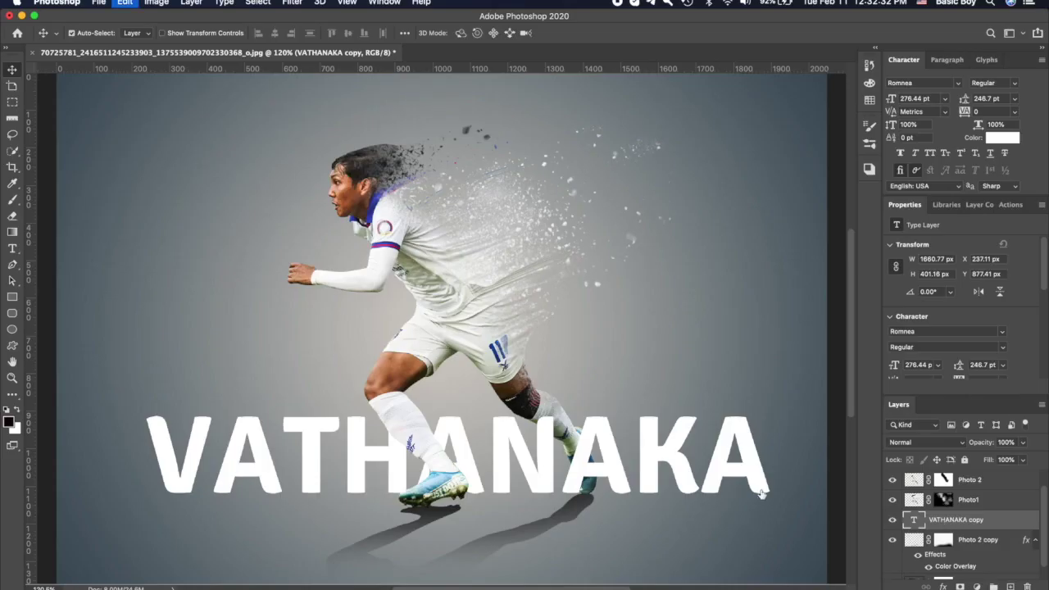
key(super+t)
right_click(555, 448)
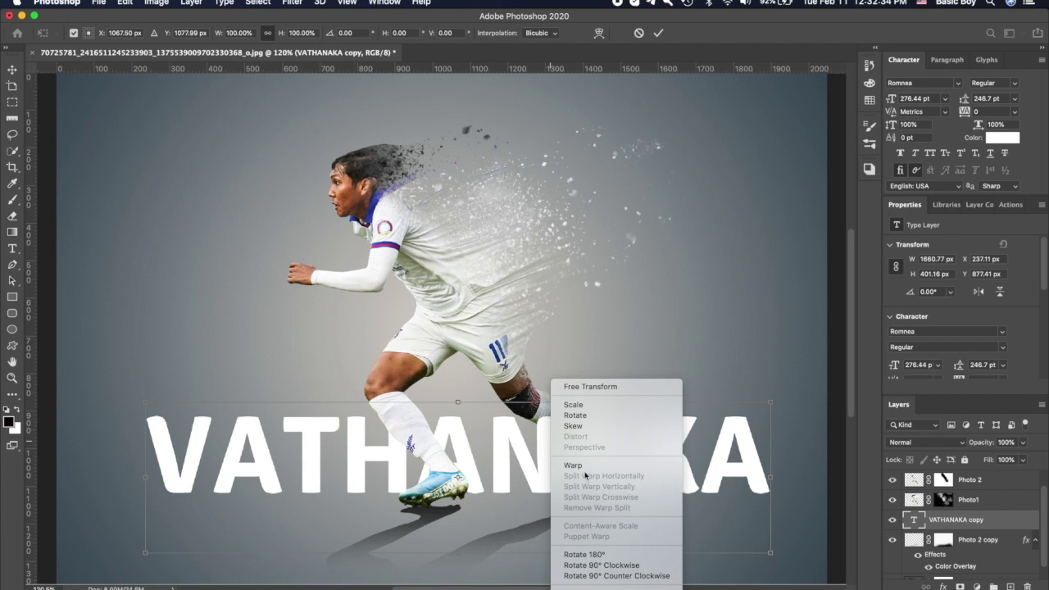
click(470, 448)
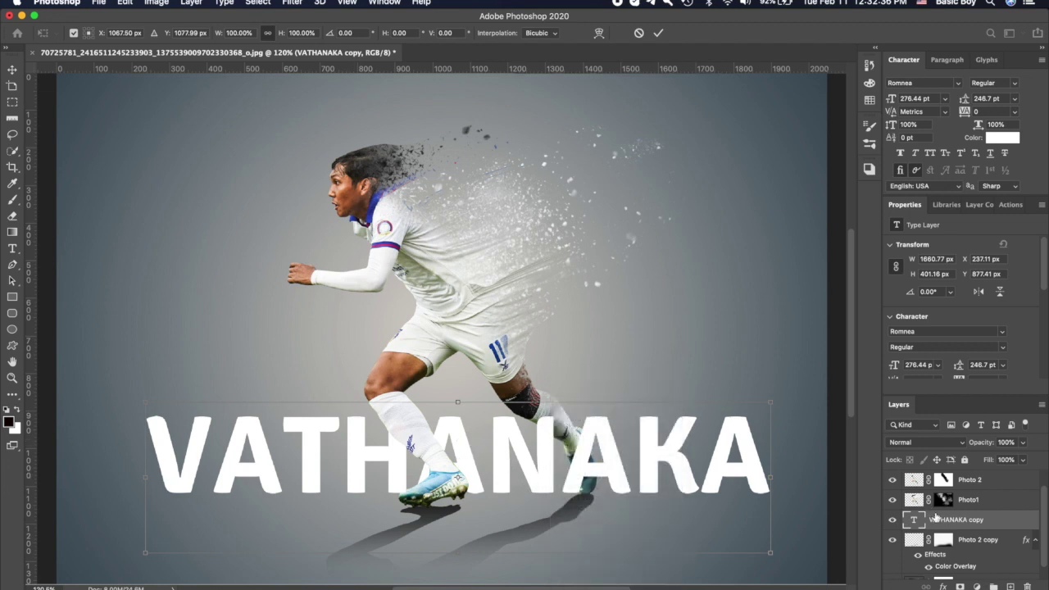
Step: Convert the VATHANAKA copy text layer to a smart object
right_click(941, 520)
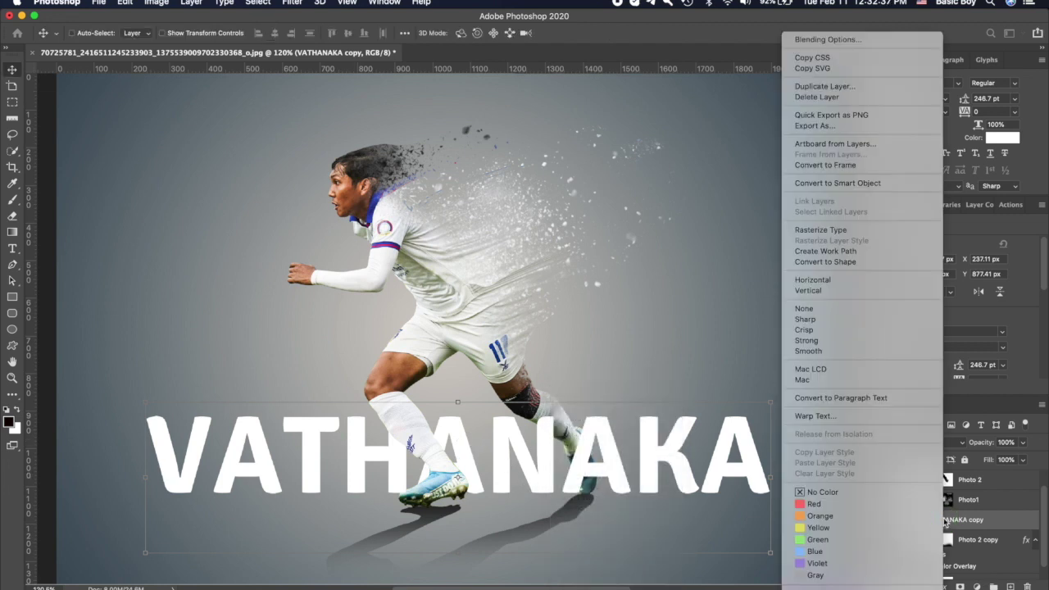
click(832, 183)
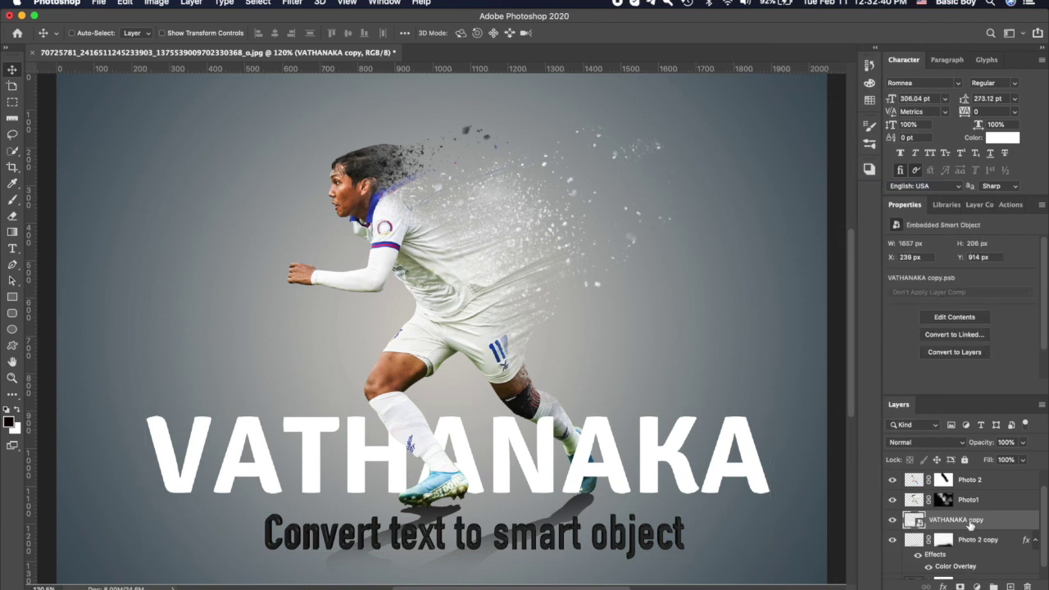
key(super+t)
right_click(512, 451)
click(552, 515)
key(Return)
right_click(488, 465)
click(510, 444)
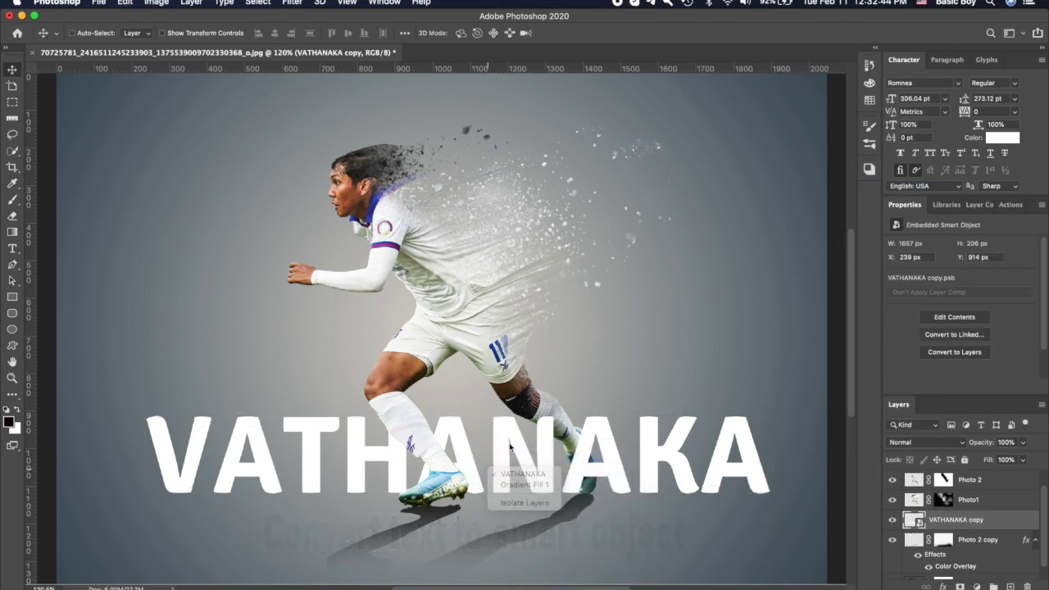
Step: Distort the VATHANAKA copy into a flipped, slanted shadow below the title's baseline, about 1825 px wide and 161 px high
key(super+t)
right_click(510, 444)
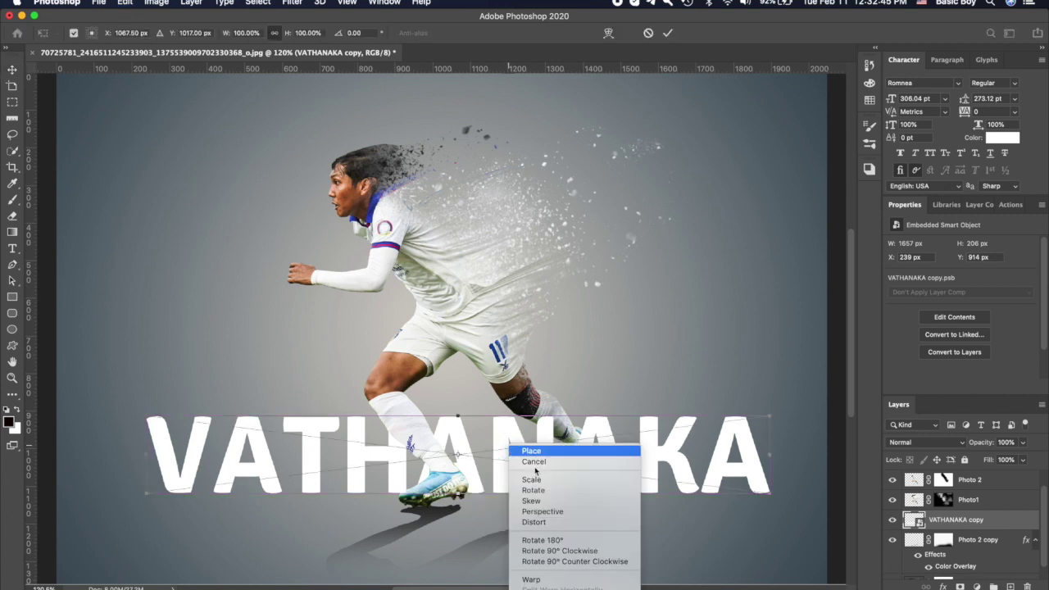
click(545, 523)
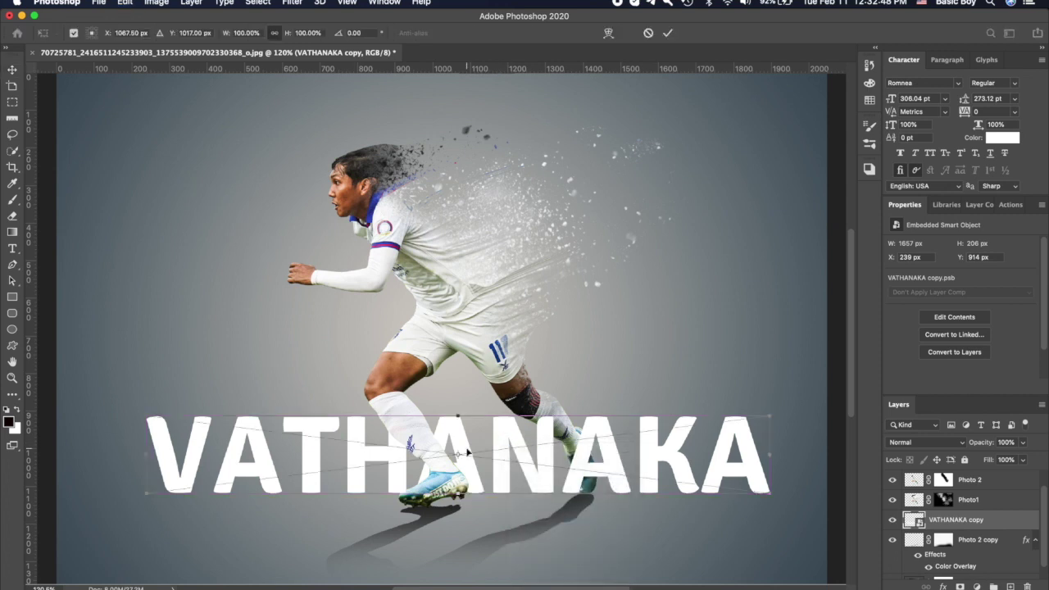
scroll(467, 450, down, 1)
drag(177, 415, 121, 537)
drag(748, 416, 705, 538)
drag(120, 541, 106, 537)
drag(694, 544, 713, 542)
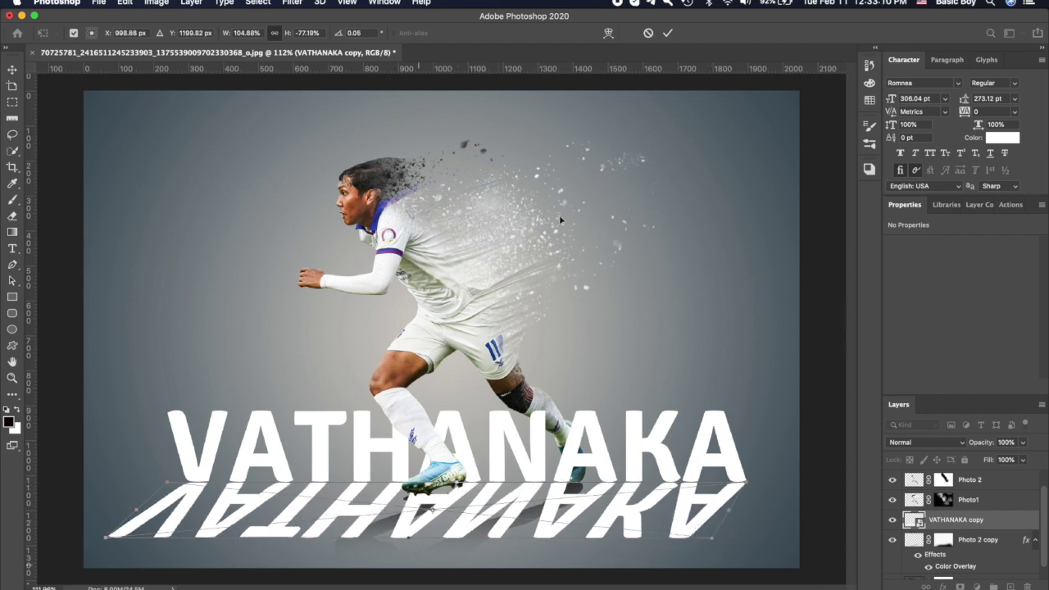
click(667, 33)
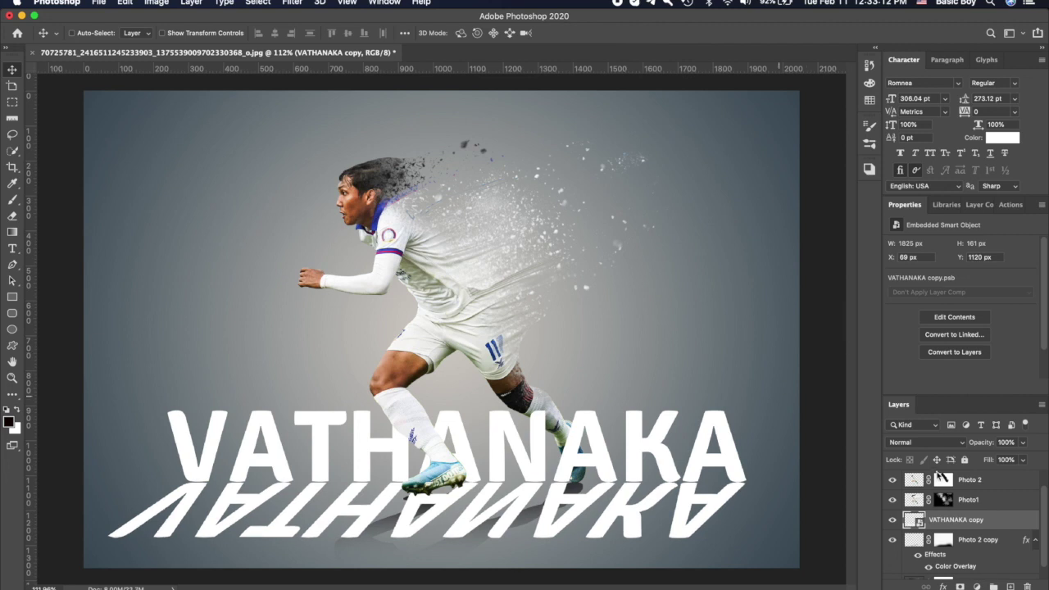
Step: Apply a black Color Overlay at 100% opacity to the VATHANAKA copy layer
double_click(996, 520)
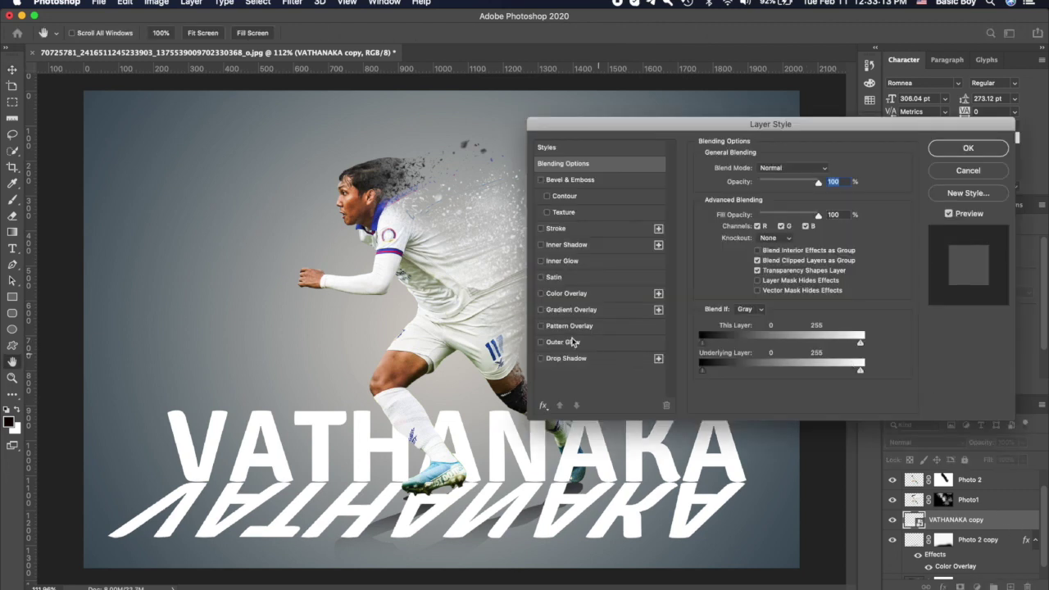
click(570, 293)
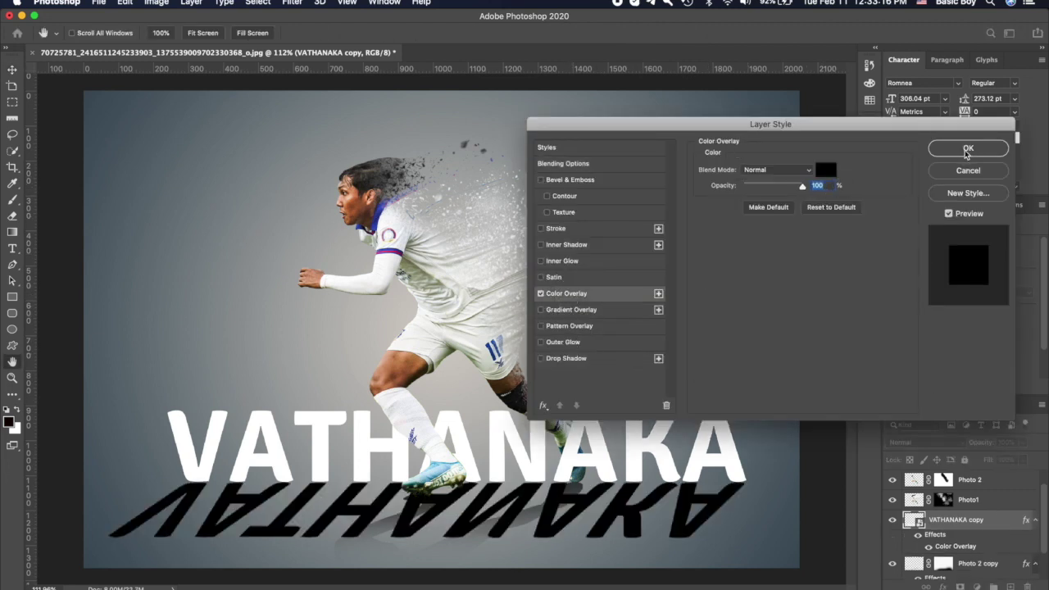
click(968, 149)
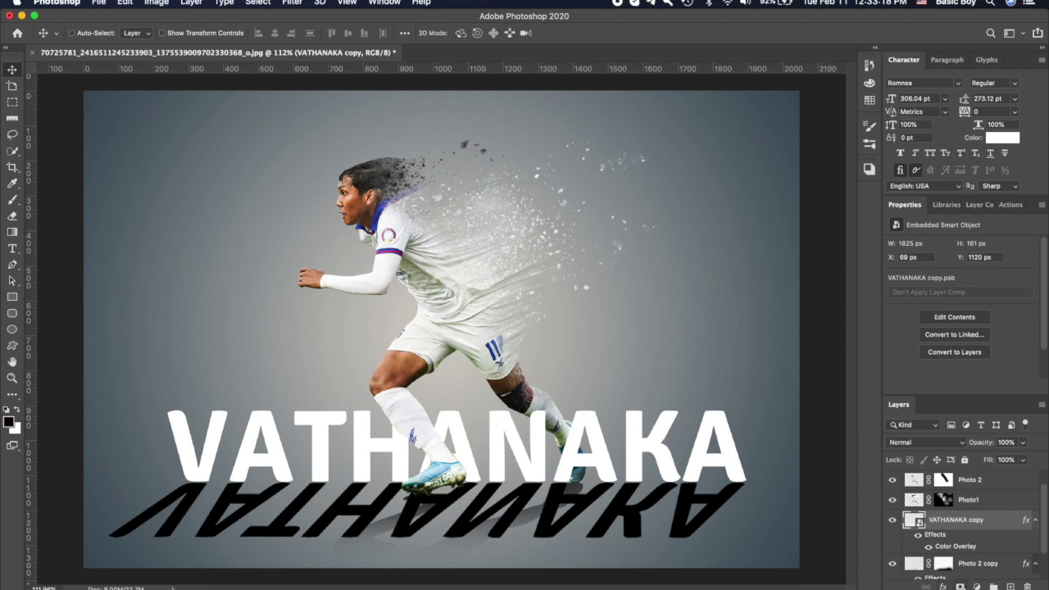
Step: Add a layer mask to the VATHANAKA copy and paint it with a soft round black brush to fade the shadow's lower part
click(961, 587)
click(12, 199)
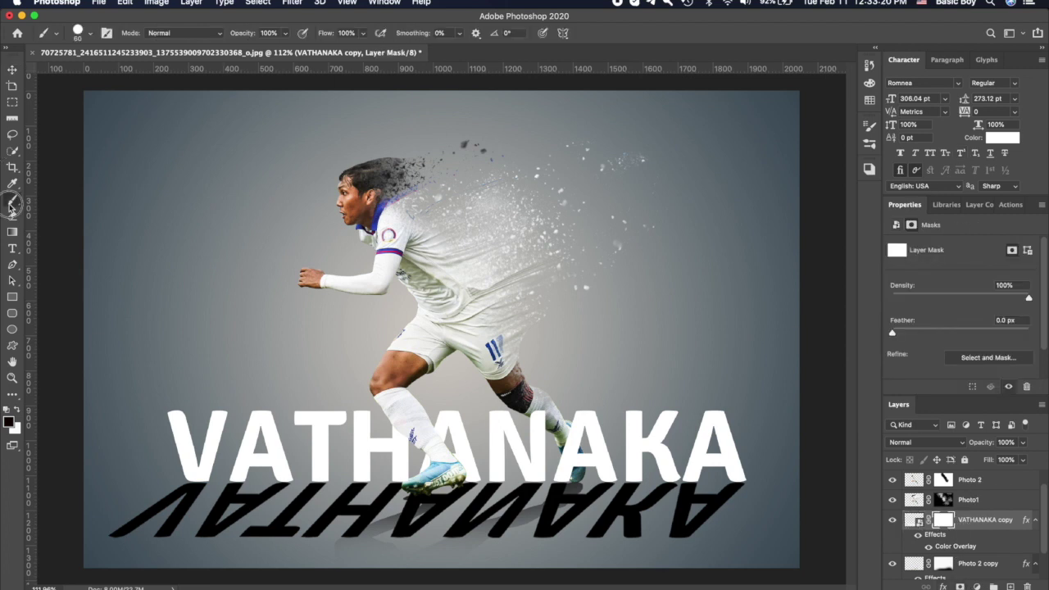
click(72, 175)
click(710, 36)
scroll(437, 355, down, 3)
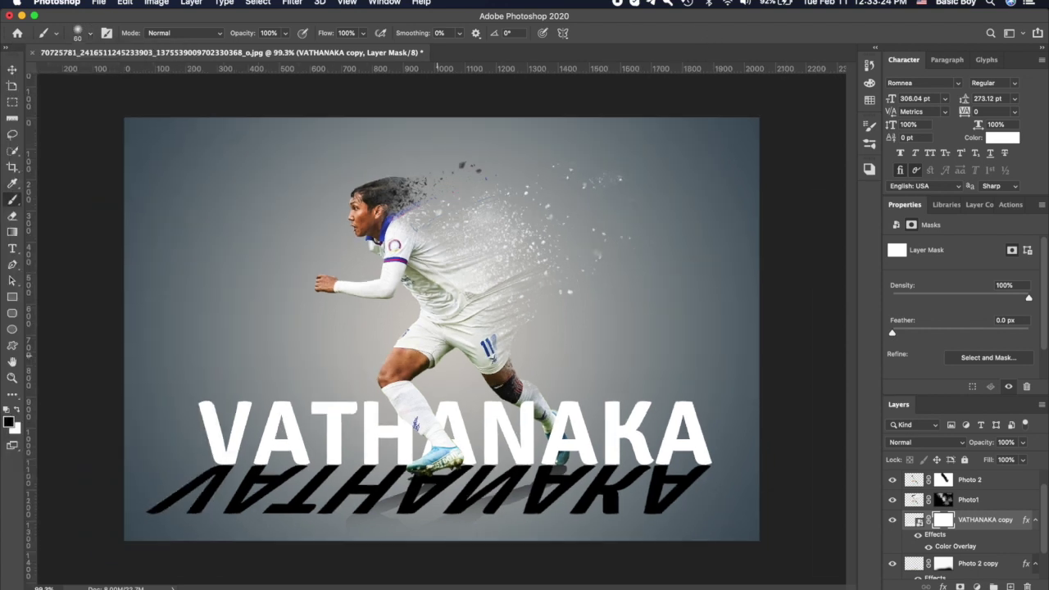
key(bracketright)
key(bracketright)
key(bracketleft)
key(bracketleft)
mouse_move(175, 481)
mouse_down()
mouse_move(545, 498)
mouse_move(151, 504)
mouse_move(300, 527)
mouse_move(563, 516)
mouse_up()
mouse_move(622, 497)
mouse_down()
mouse_move(191, 511)
mouse_move(459, 510)
mouse_move(617, 494)
mouse_move(241, 503)
mouse_move(418, 534)
mouse_move(227, 497)
mouse_move(673, 502)
mouse_move(265, 520)
mouse_move(644, 497)
mouse_move(520, 495)
mouse_move(696, 504)
mouse_move(591, 492)
mouse_move(217, 492)
mouse_move(799, 502)
mouse_up()
click(13, 70)
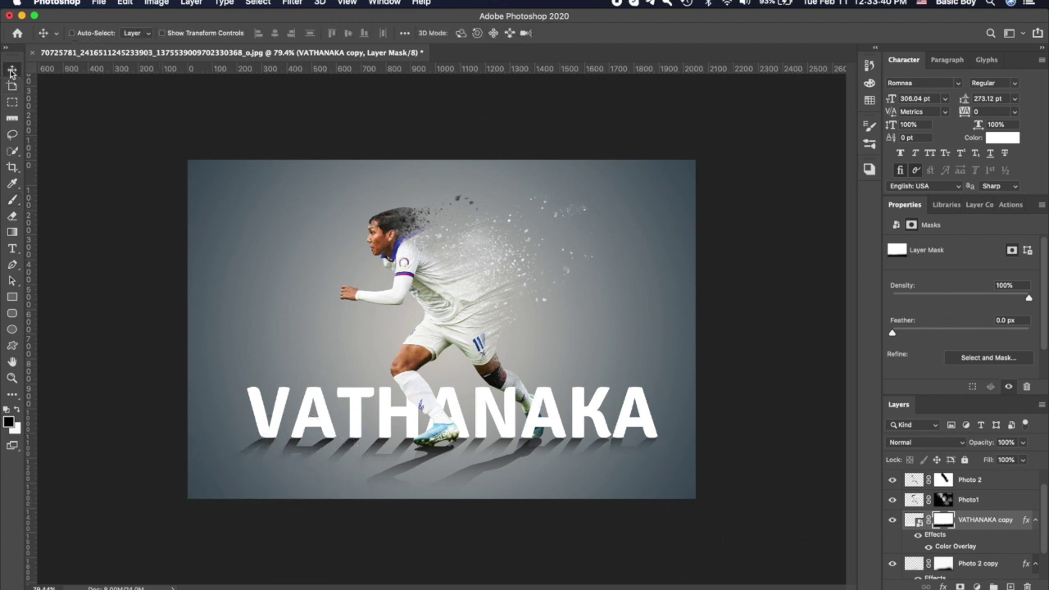
key(super+plus)
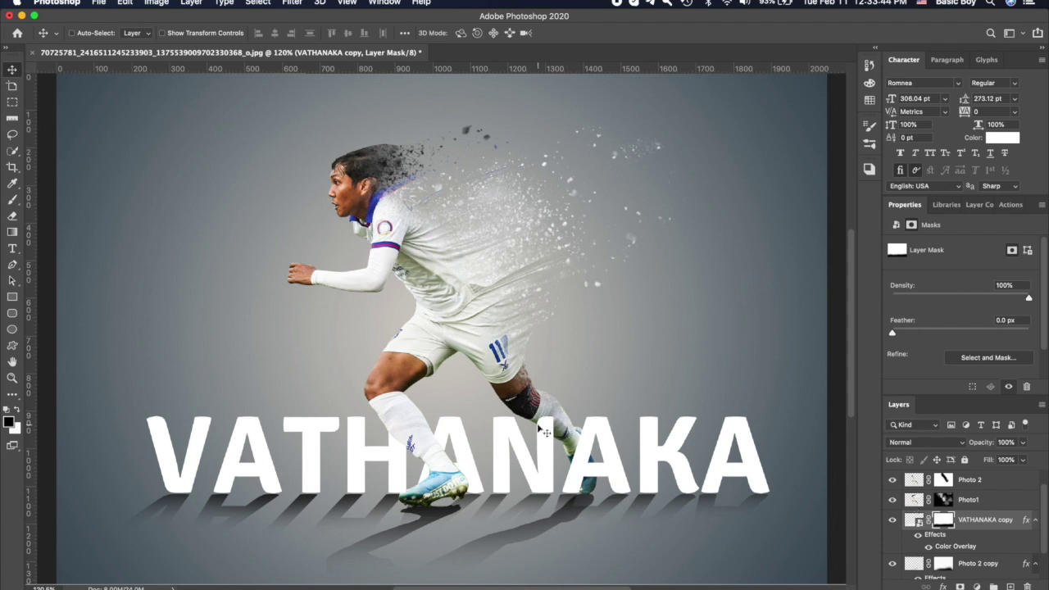
key(super+minus)
key(super+minus)
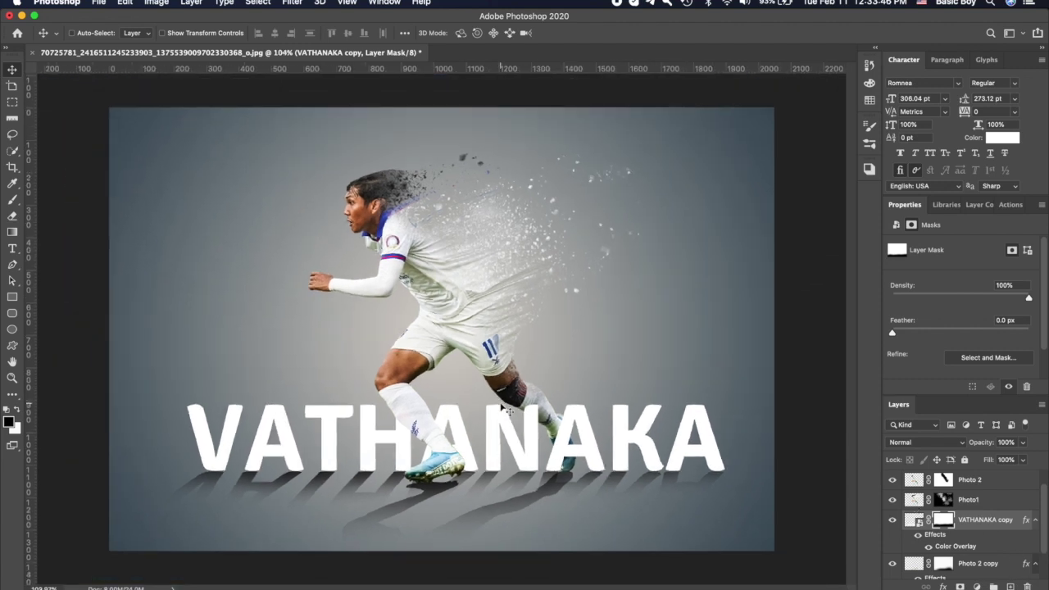
key(super+plus)
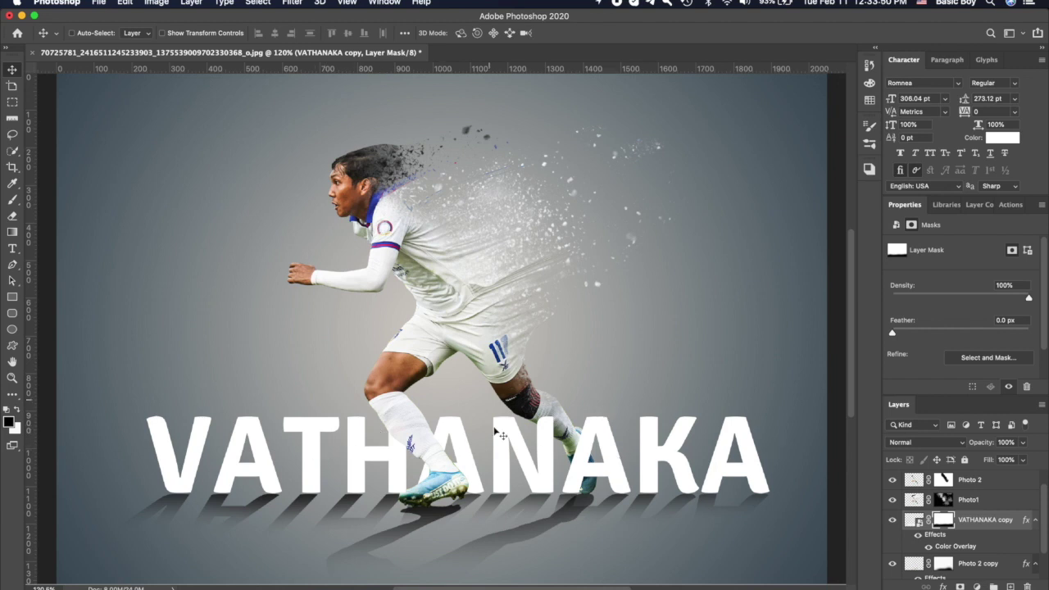
Step: Change the Gradient Fill 1 background to the dark navy preset at the end of the Grays group's first row
scroll(972, 539, down, 2)
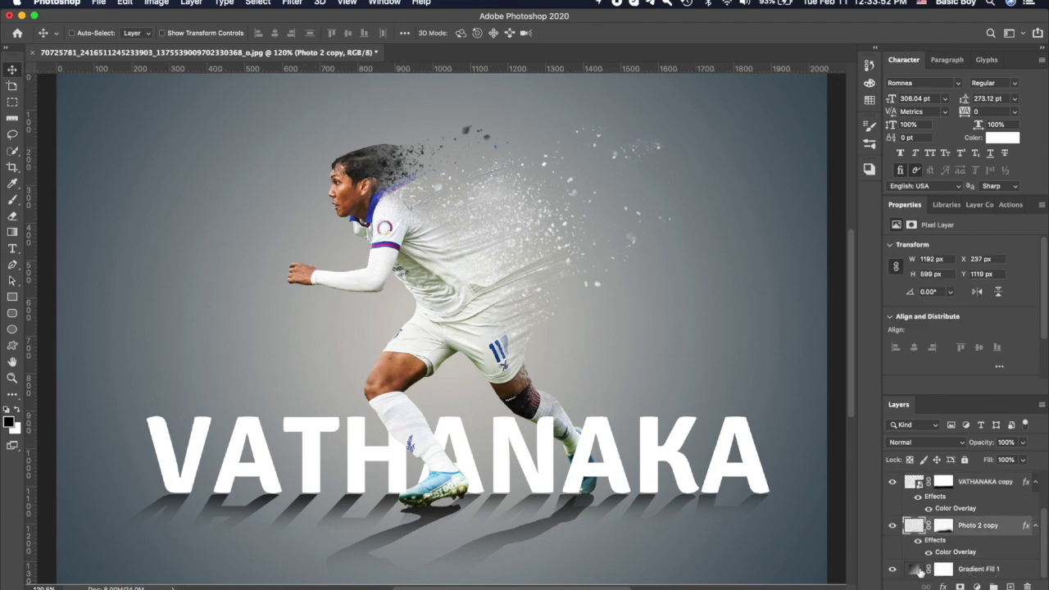
double_click(917, 570)
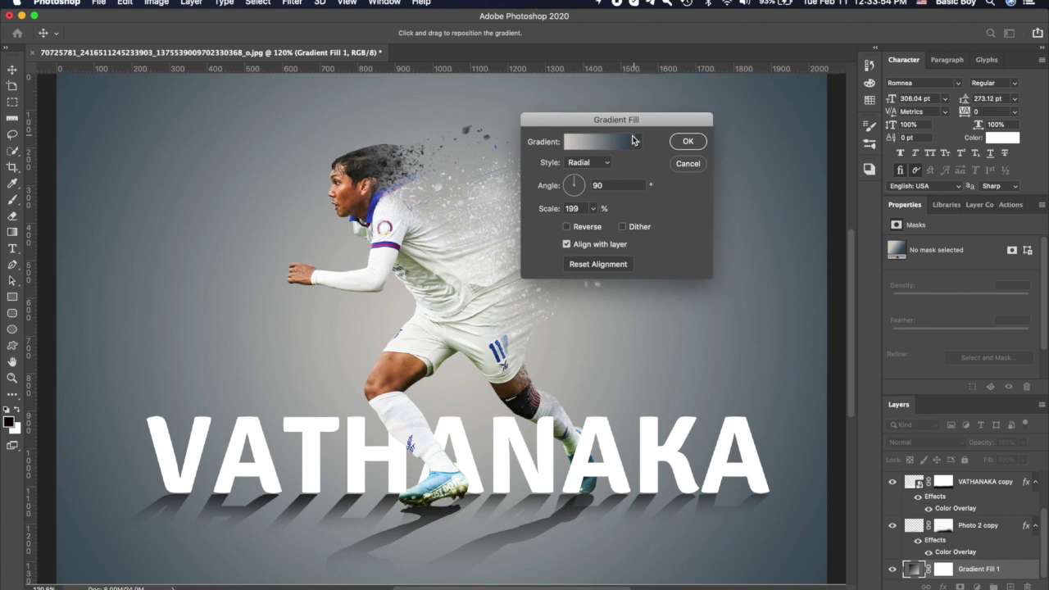
click(639, 142)
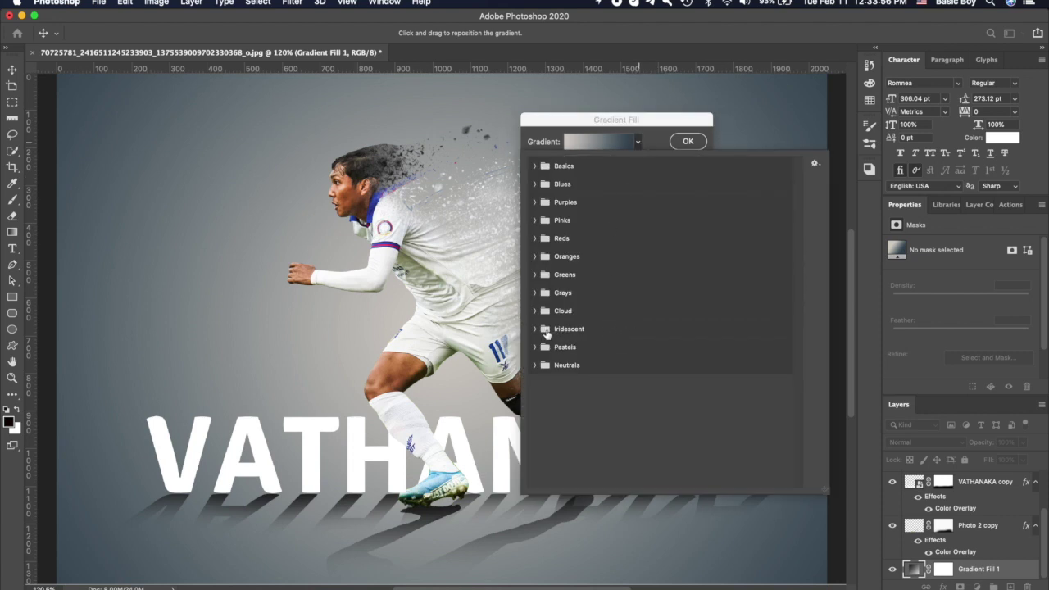
click(536, 292)
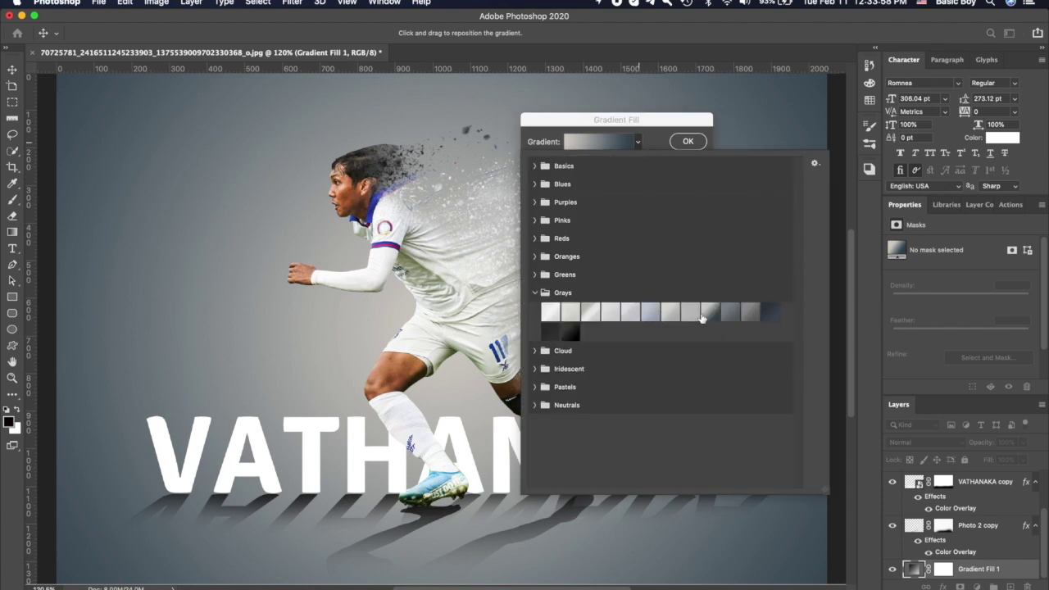
click(770, 311)
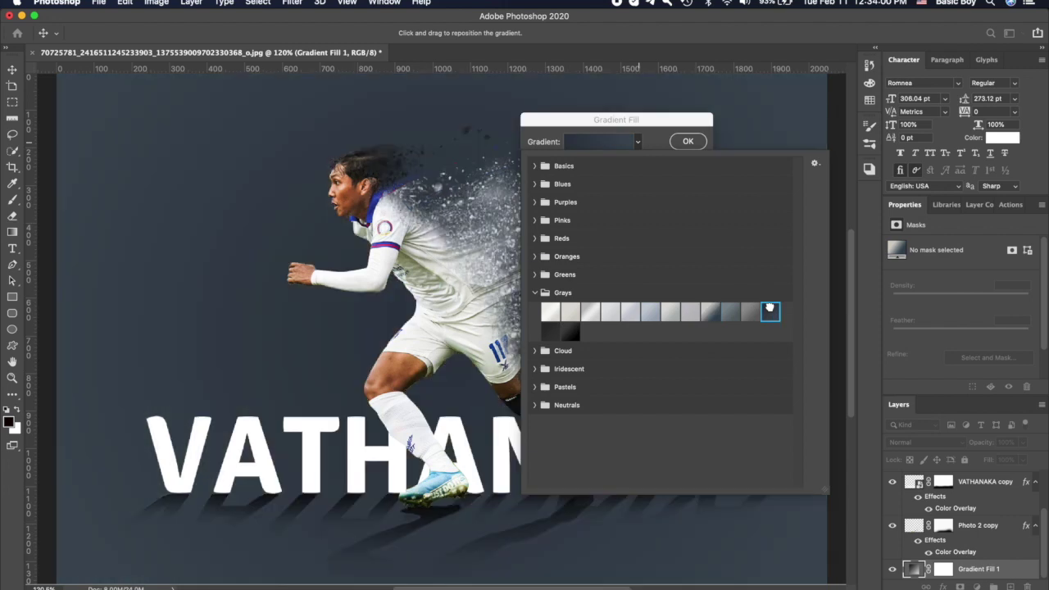
click(641, 130)
drag(640, 122, 641, 151)
click(710, 171)
key(super+0)
key(super+minus)
key(super+0)
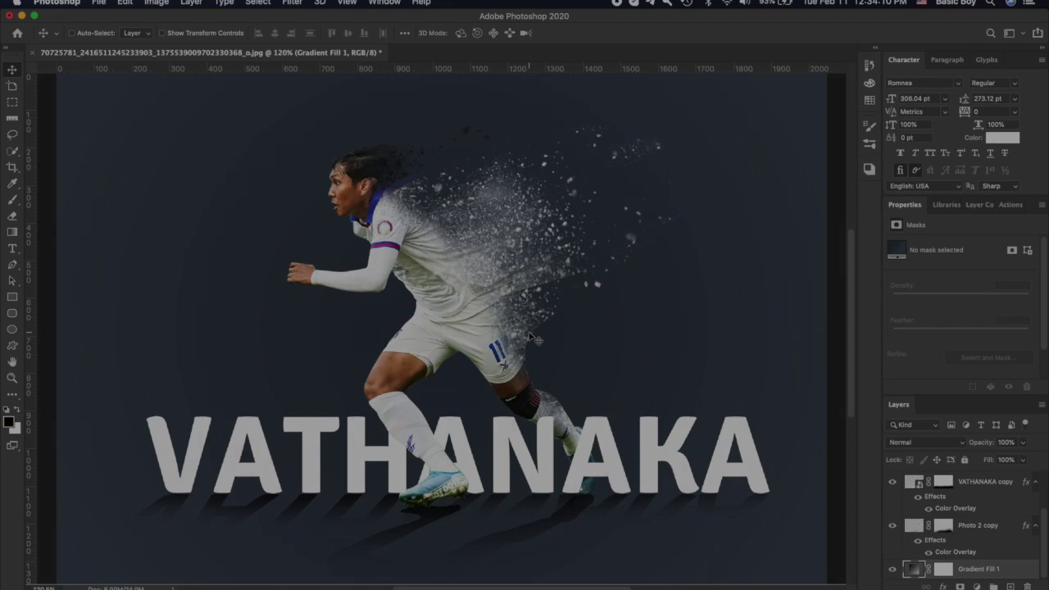